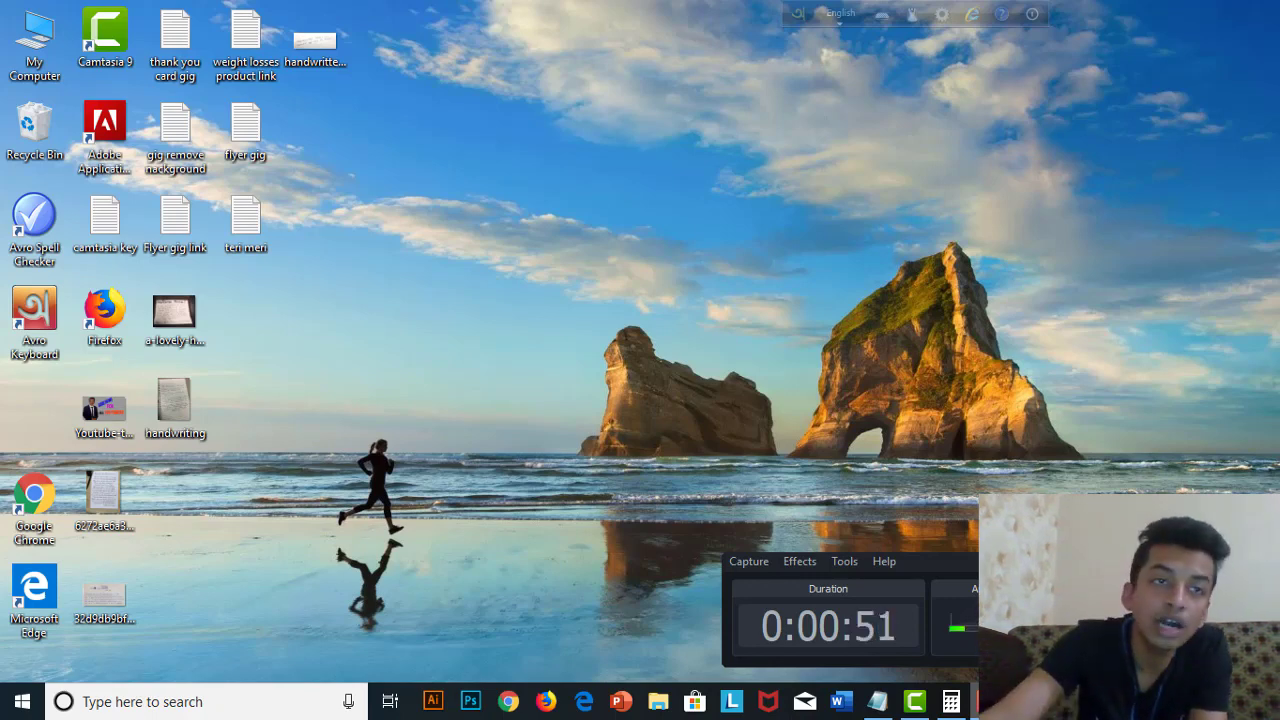
Step: Refresh the desktop and view the computer's basic system information
right_click(434, 190)
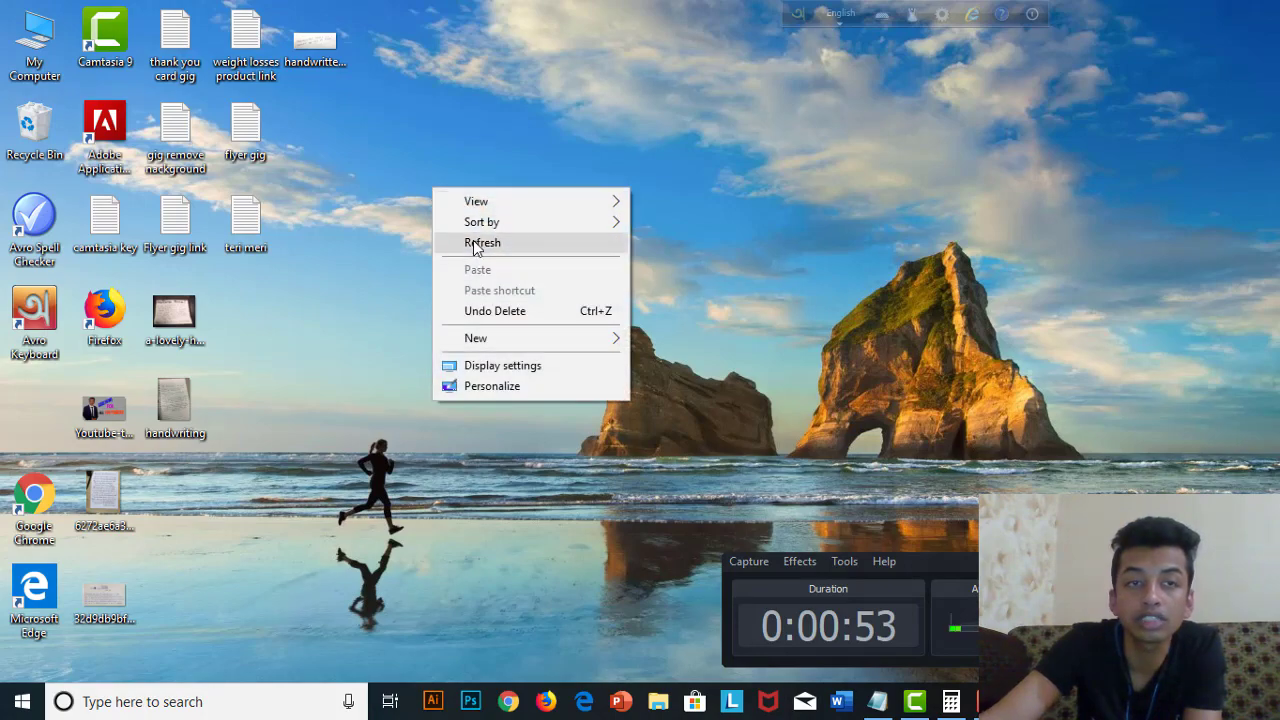
left_click(476, 247)
right_click(28, 56)
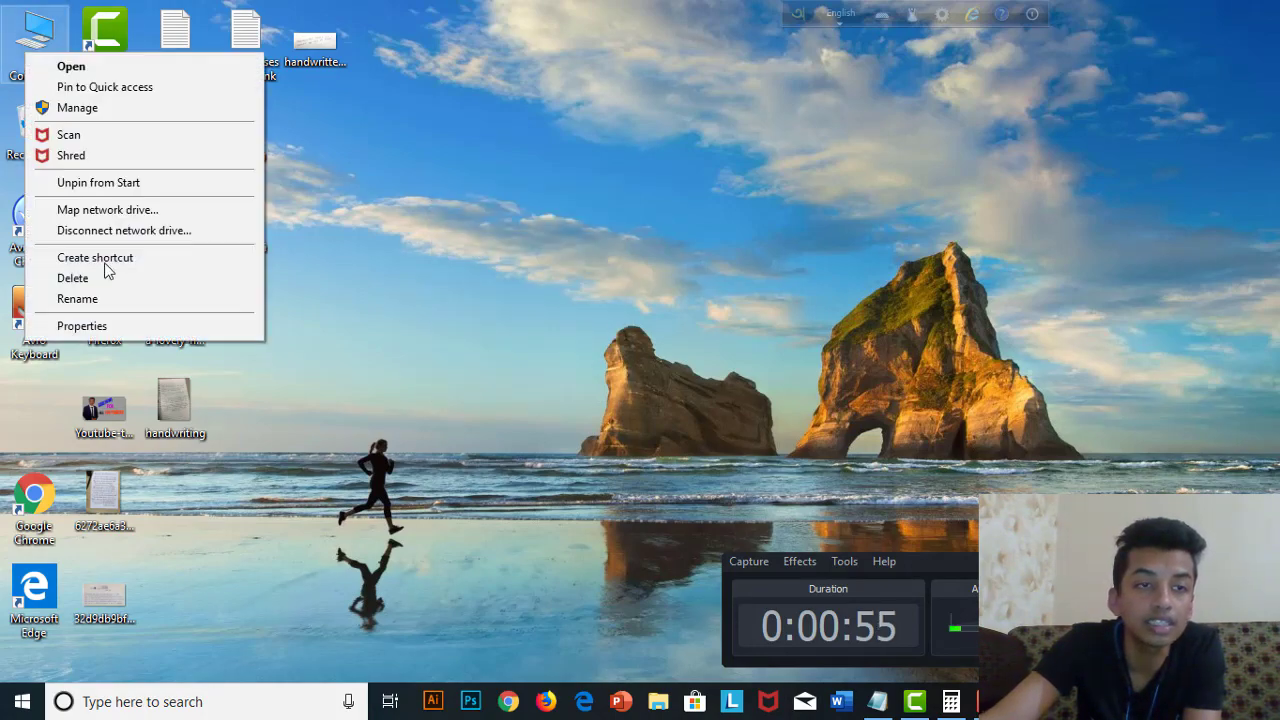
left_click(84, 326)
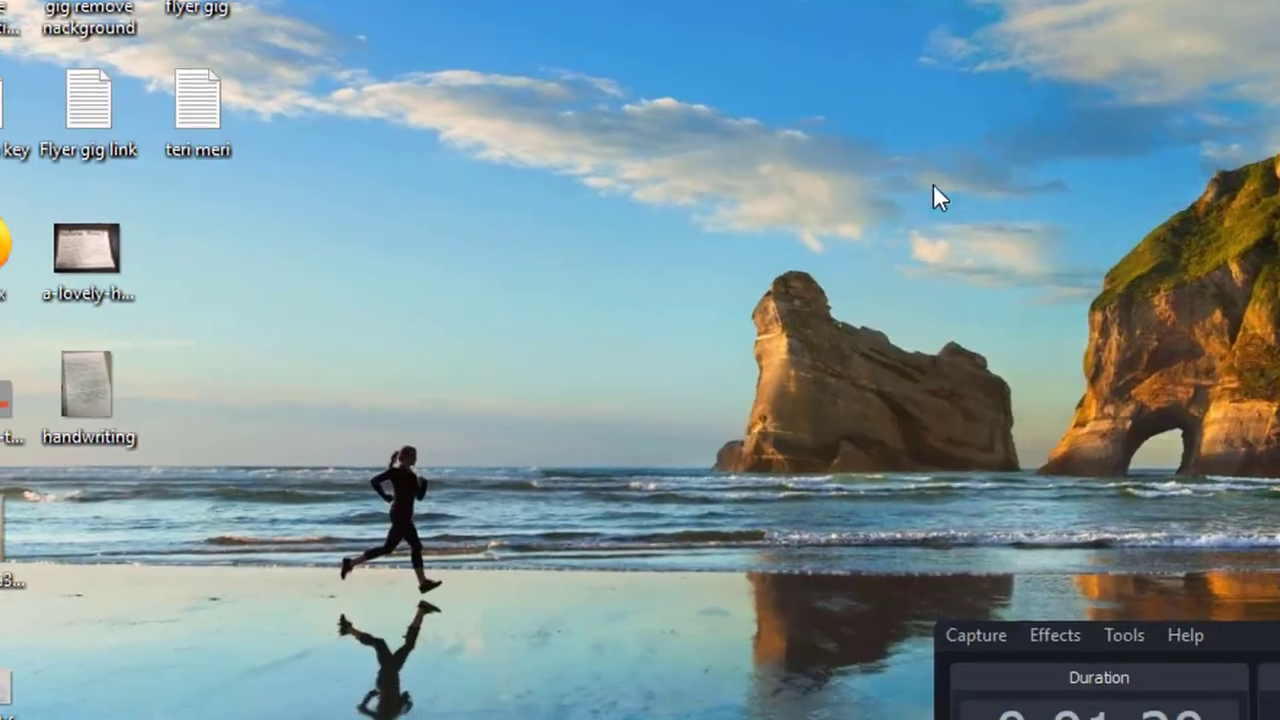
right_click(603, 208)
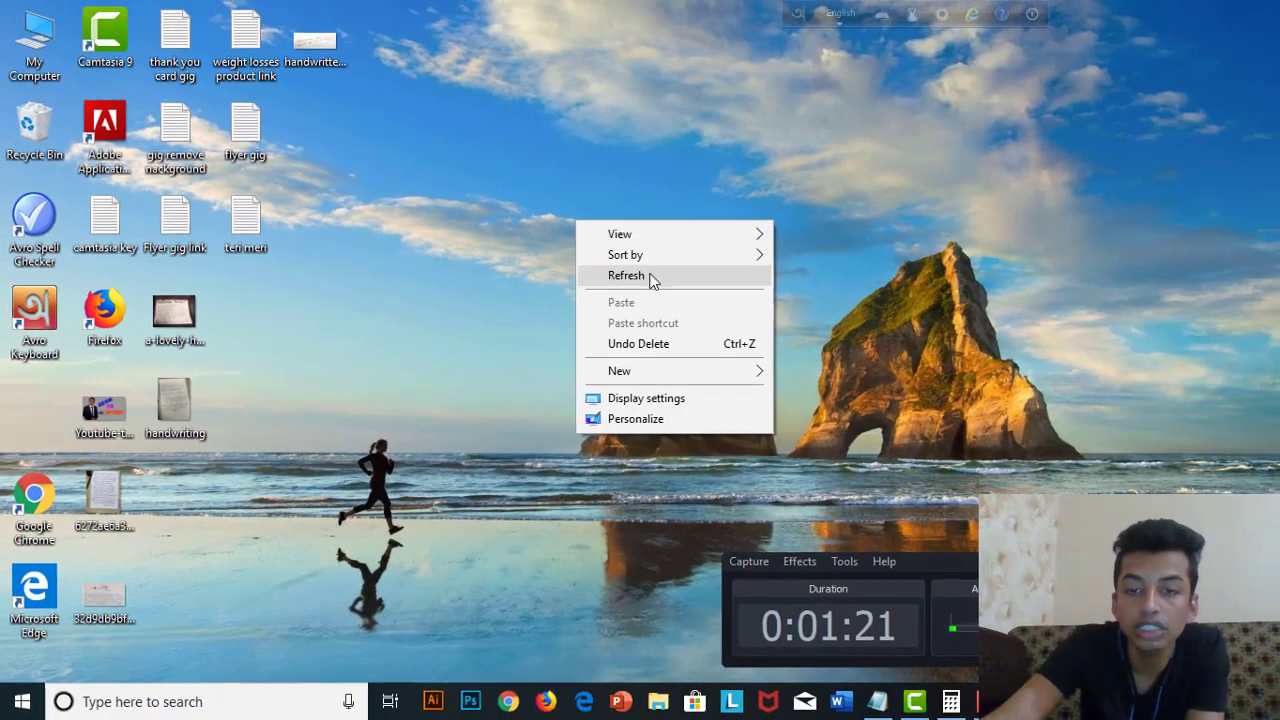
left_click(650, 277)
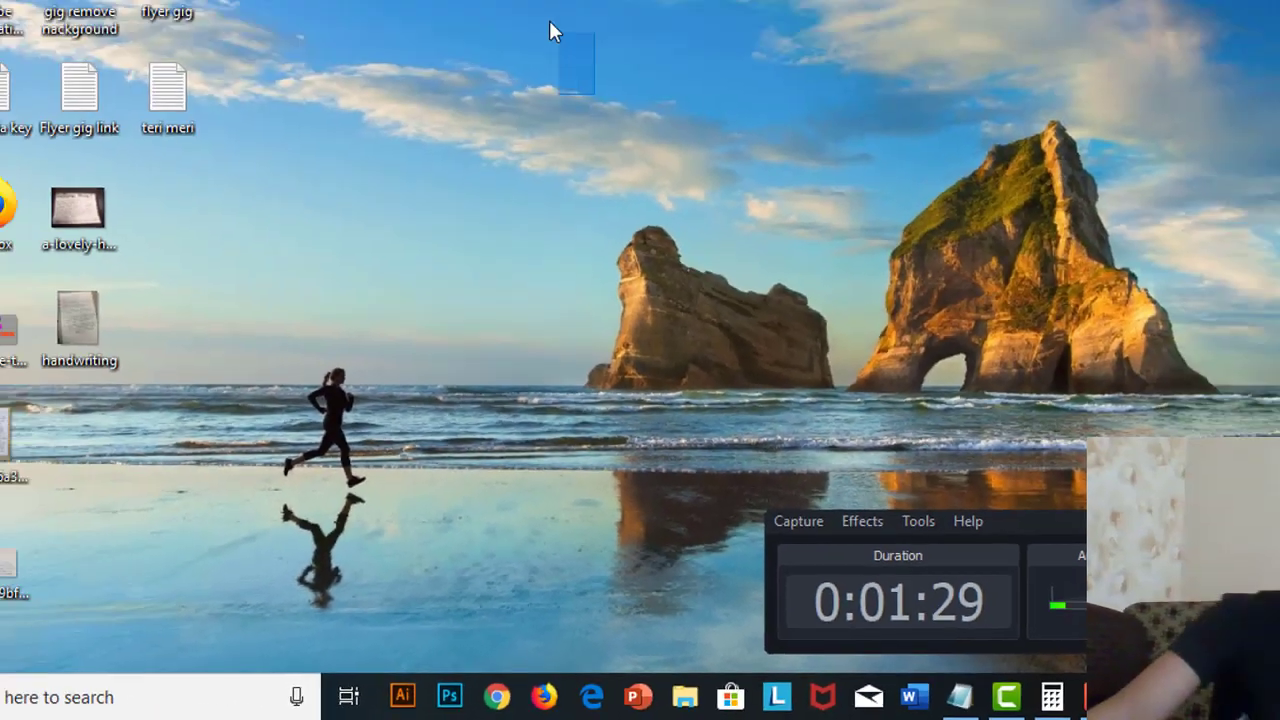
right_click(588, 223)
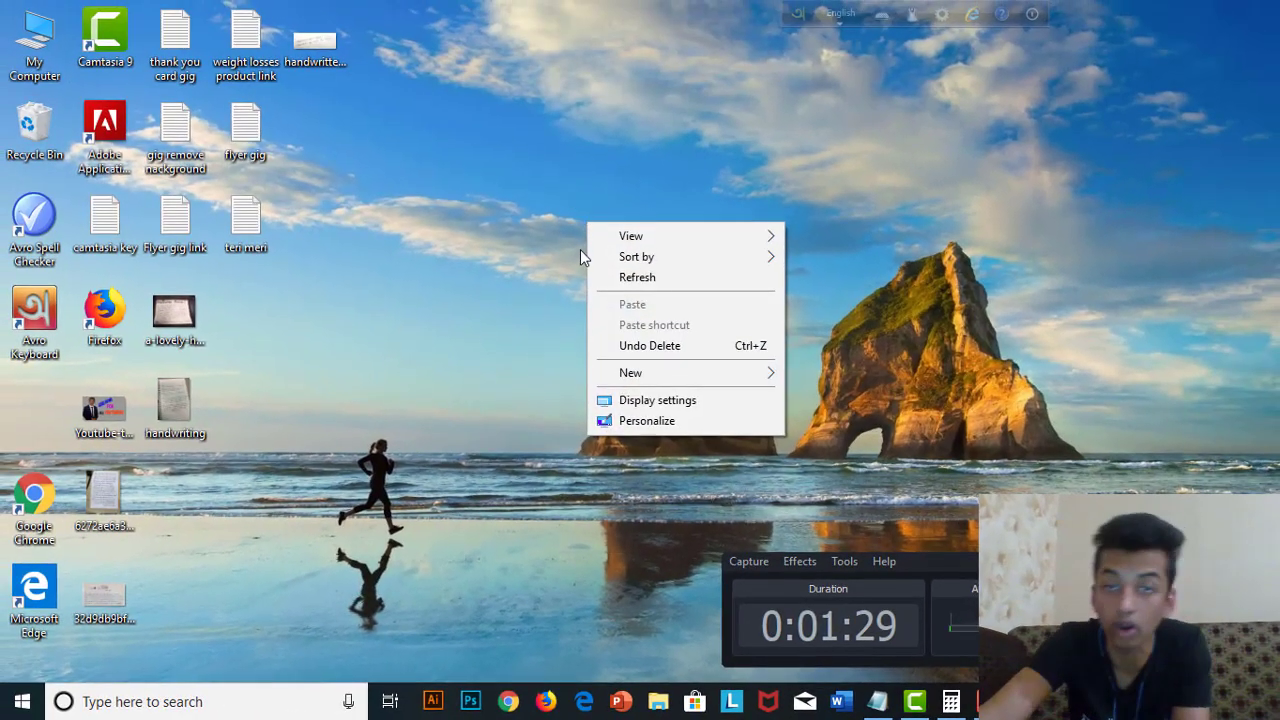
left_click(636, 282)
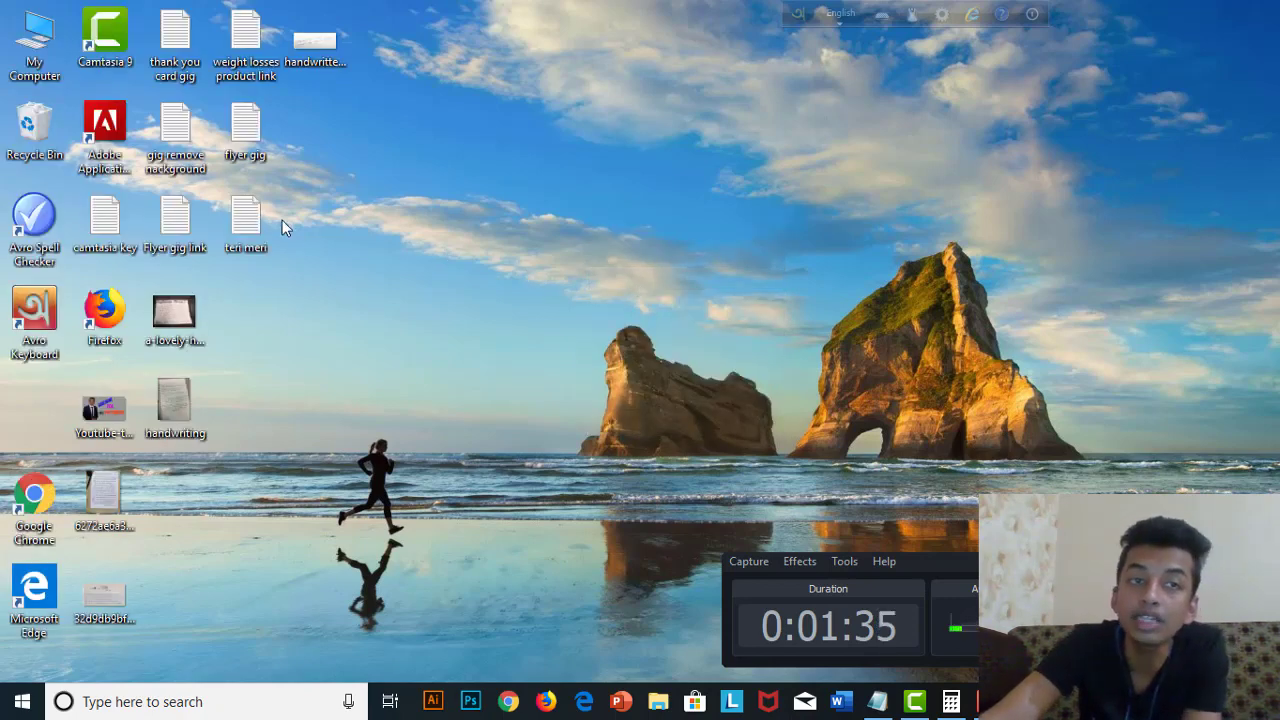
Step: Refresh the desktop again and open My Computer to look at the RAM (R:) drive
left_click(34, 45)
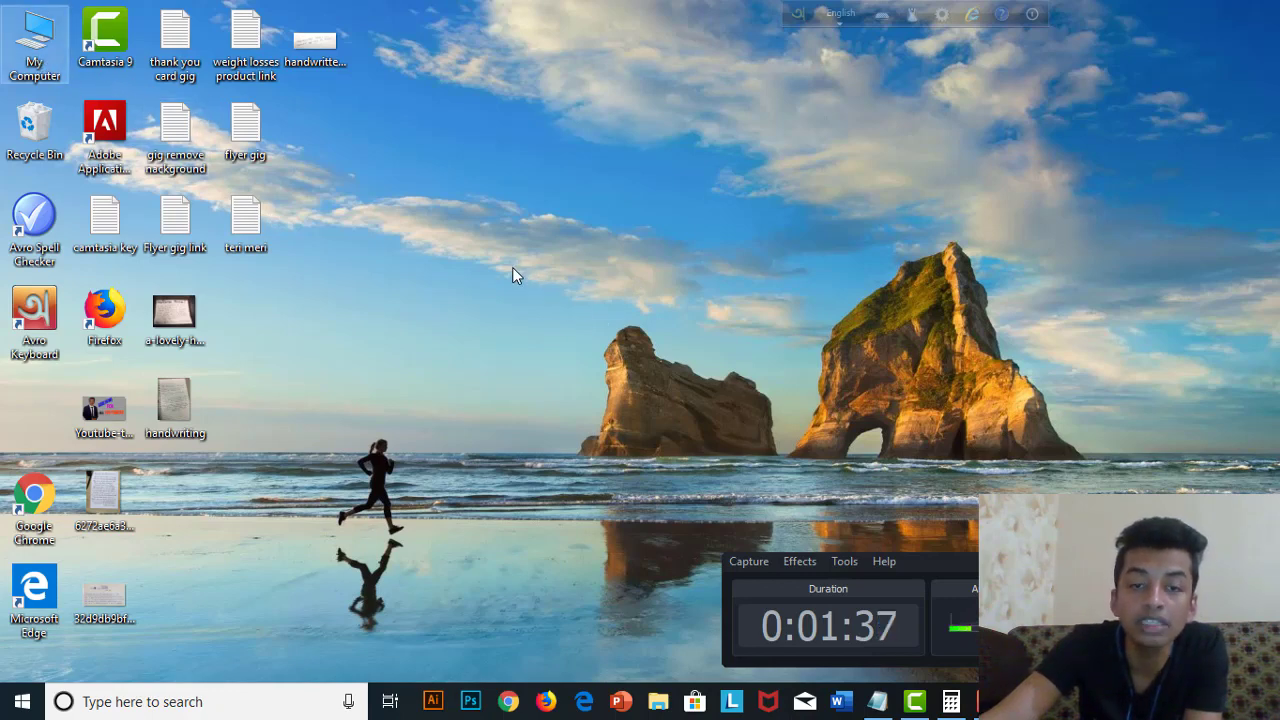
left_click(512, 259)
right_click(512, 259)
left_click(556, 317)
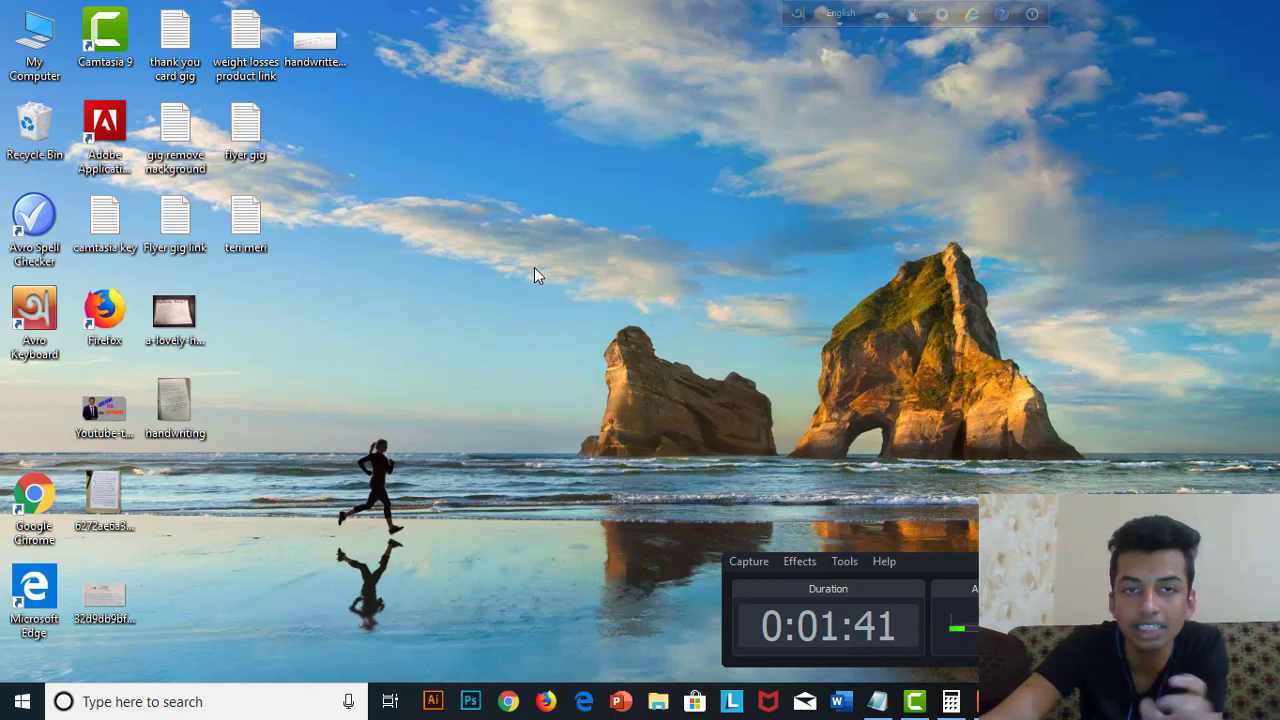
right_click(473, 252)
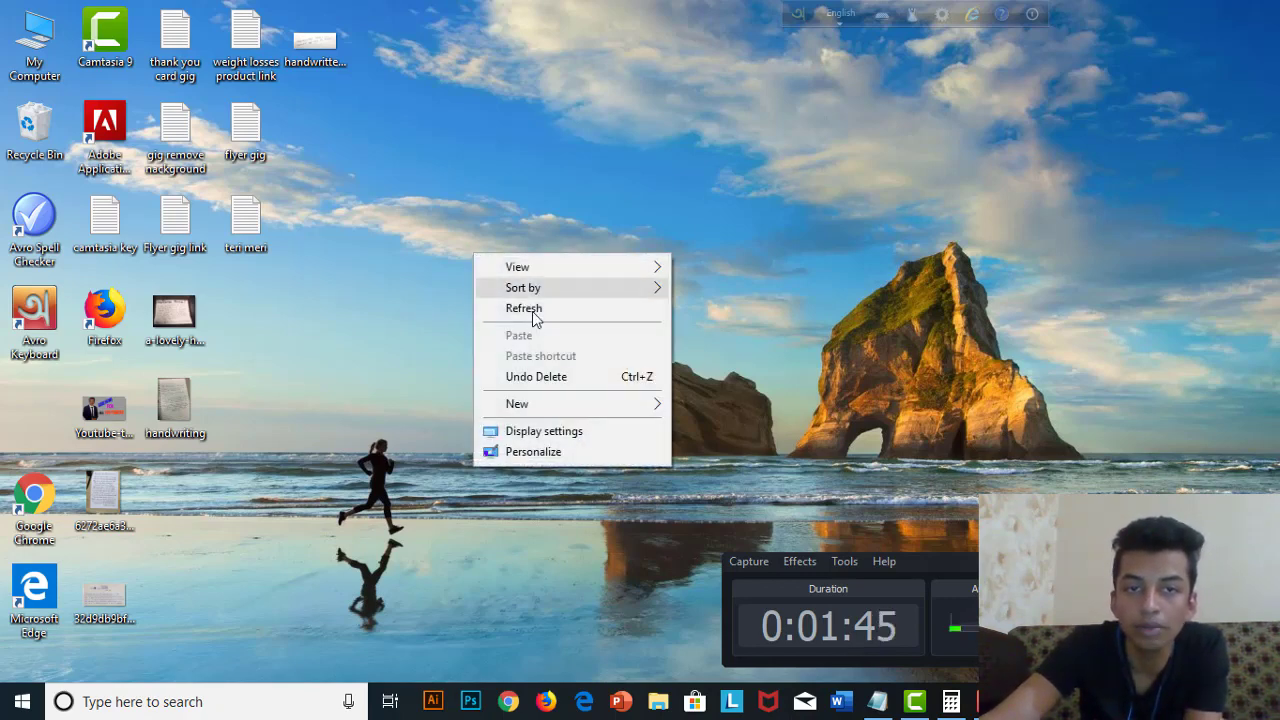
left_click(530, 308)
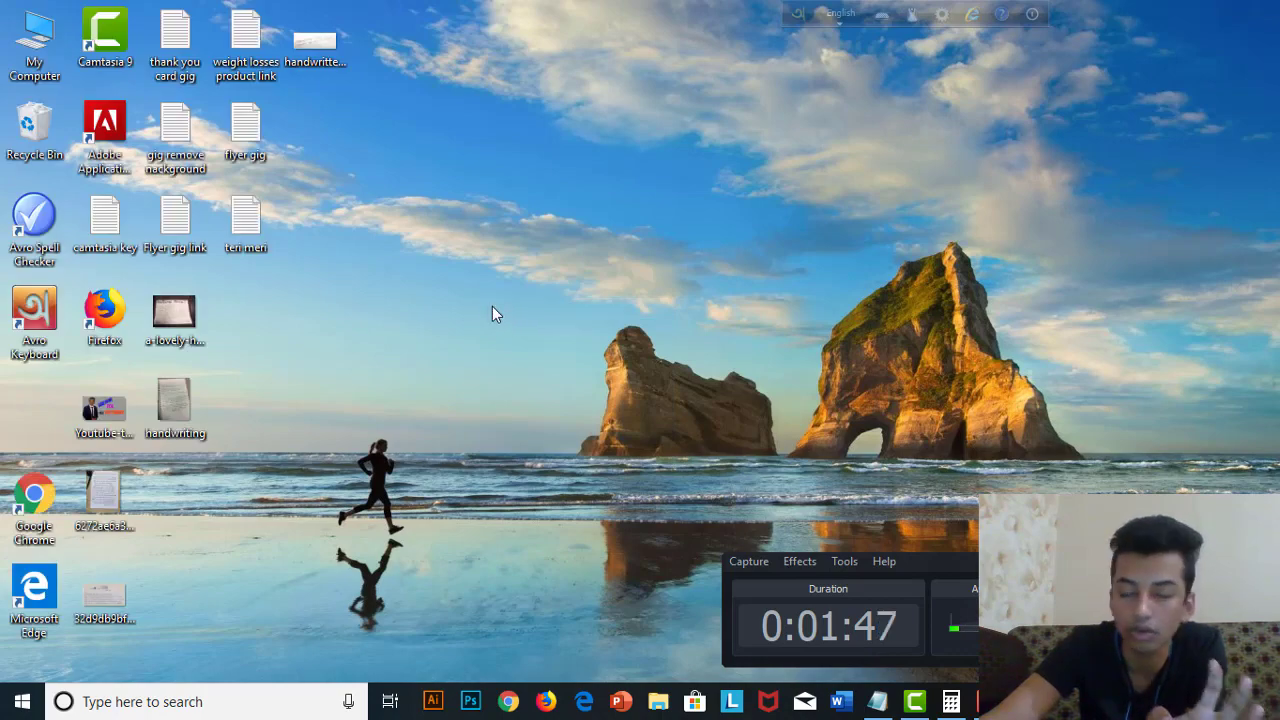
double_click(35, 38)
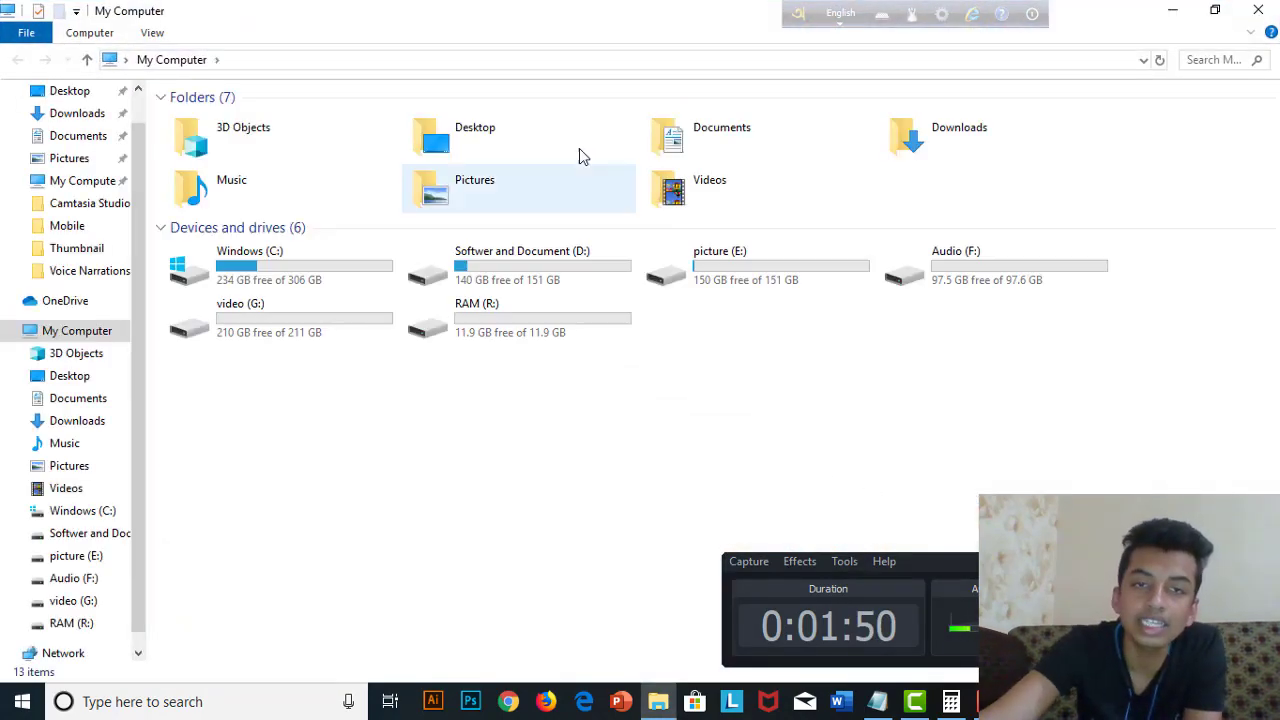
left_click(518, 330)
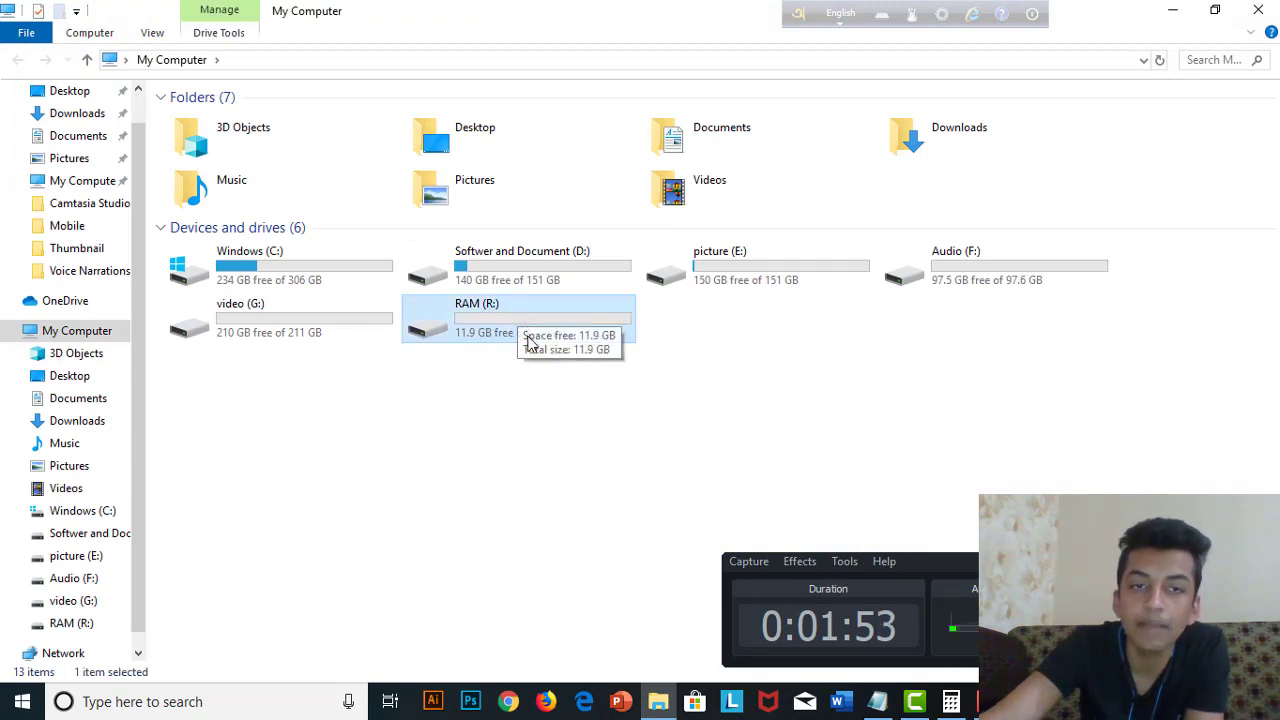
left_click(510, 402)
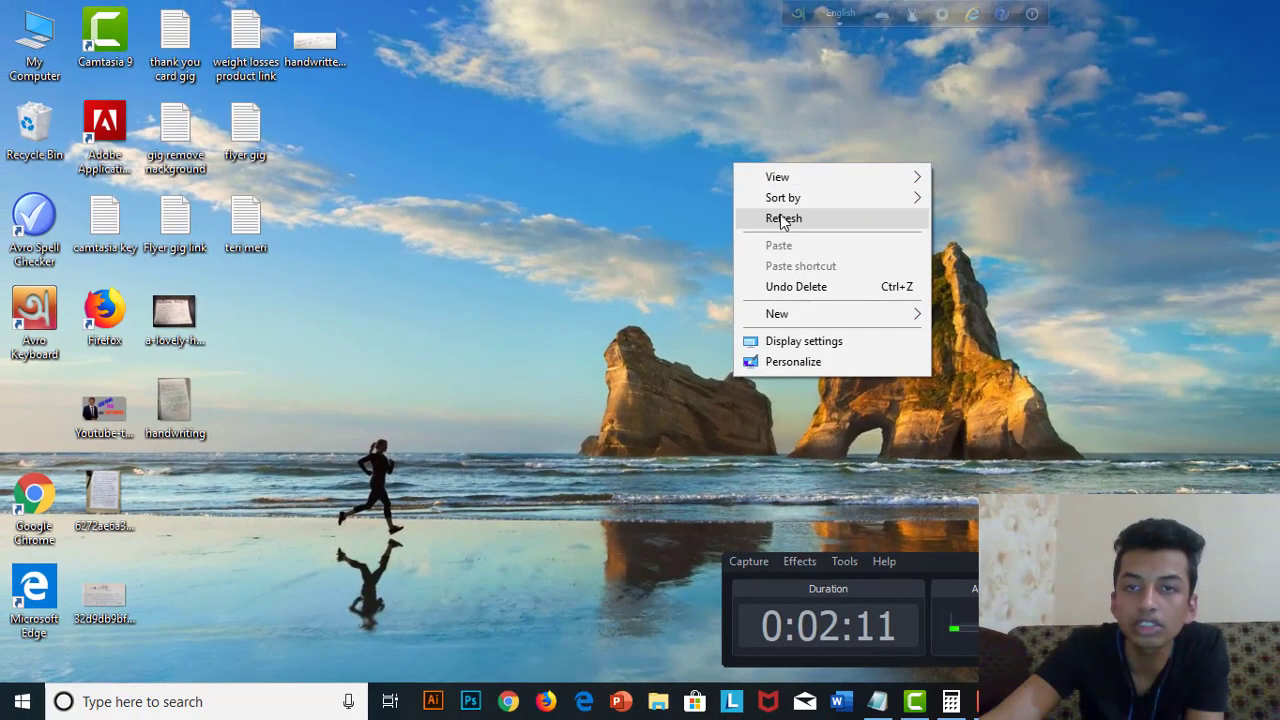
left_click(749, 214)
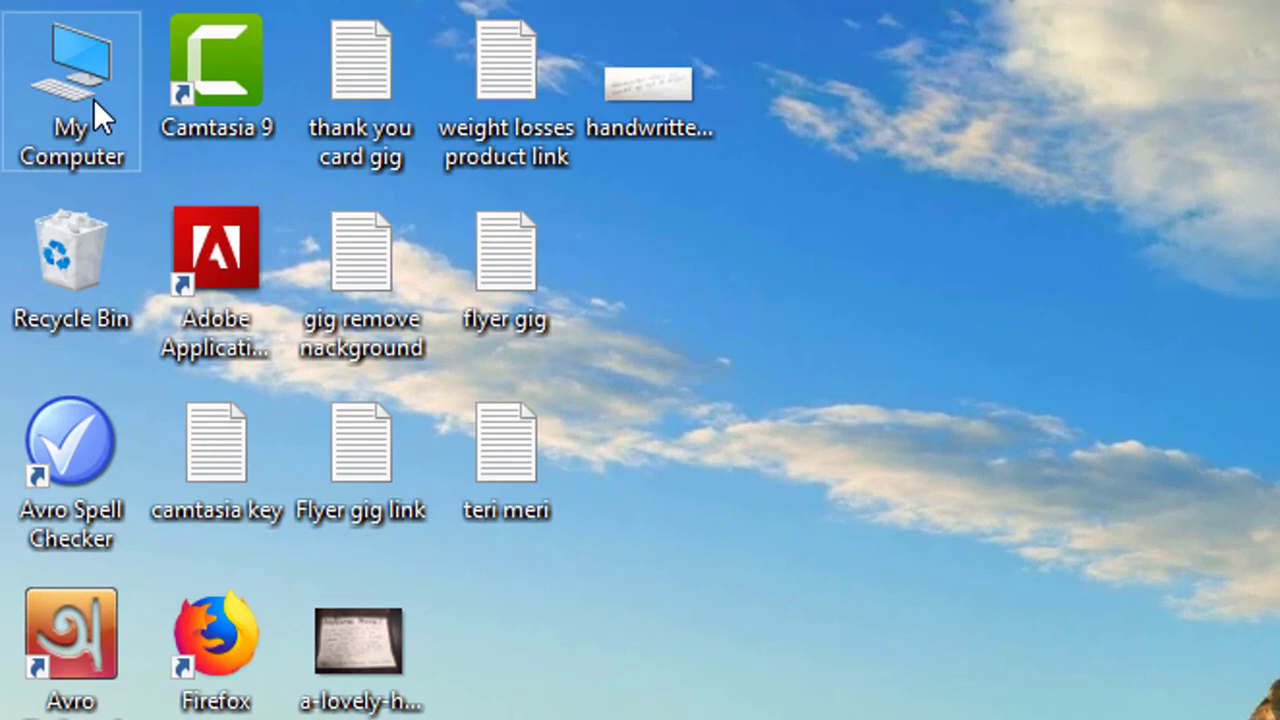
Step: Open Performance Options' Advanced tab showing the 2816 MB paging total, then Virtual Memory
right_click(93, 98)
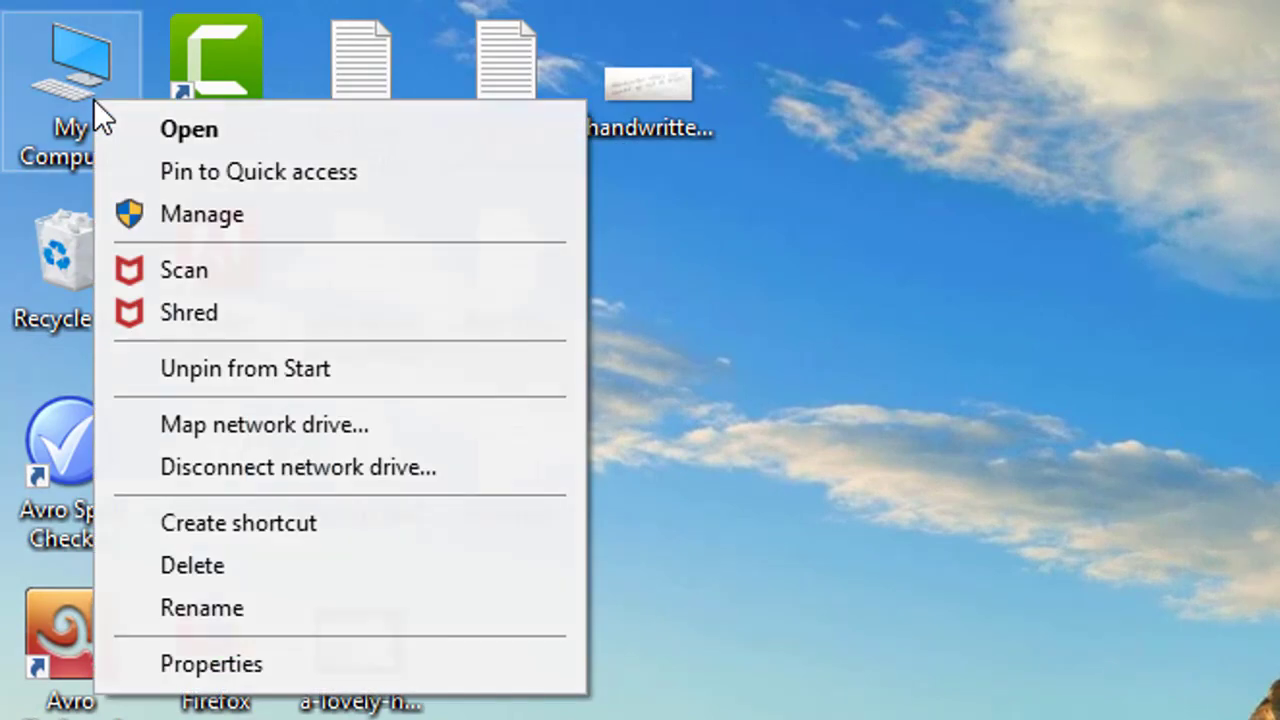
left_click(234, 666)
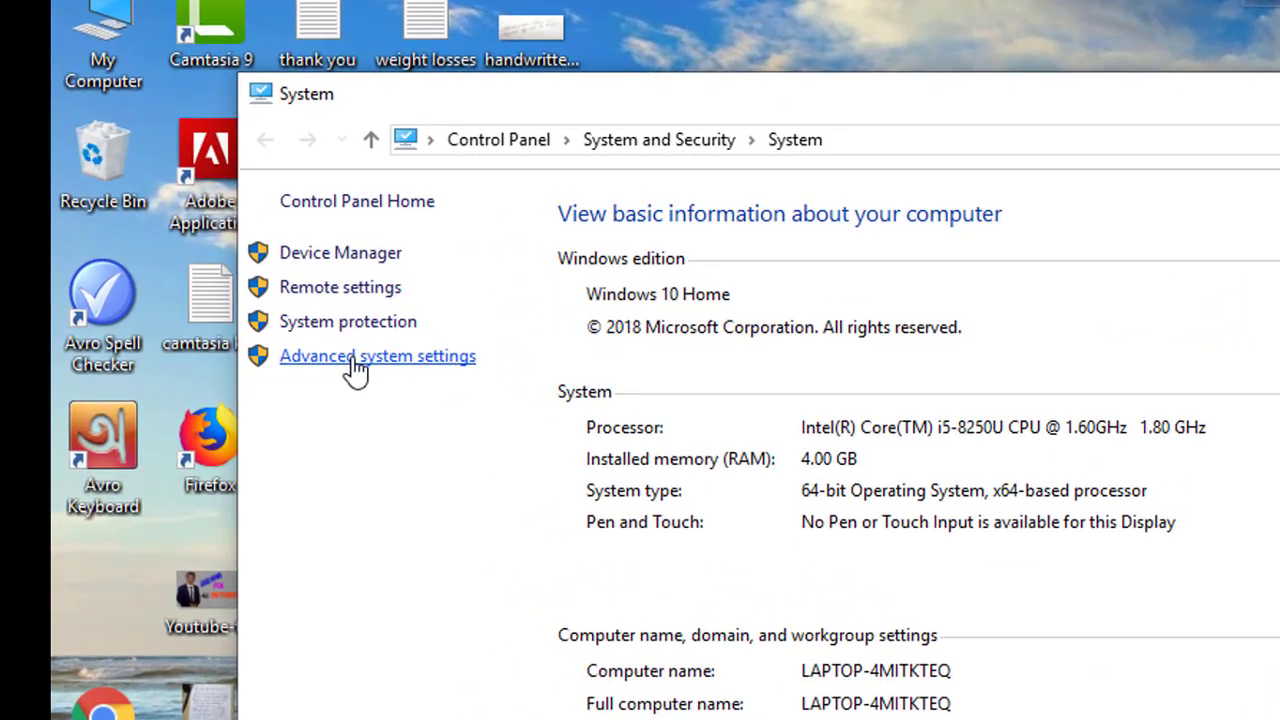
left_click(273, 330)
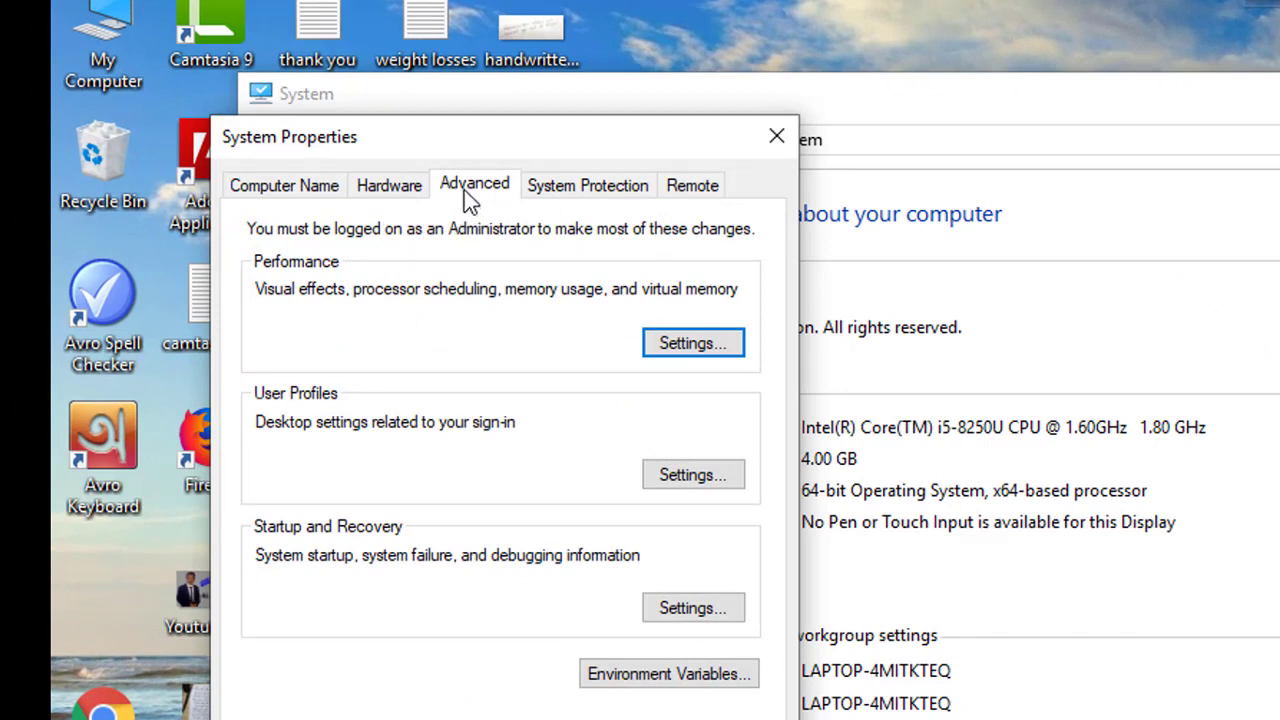
left_click(669, 345)
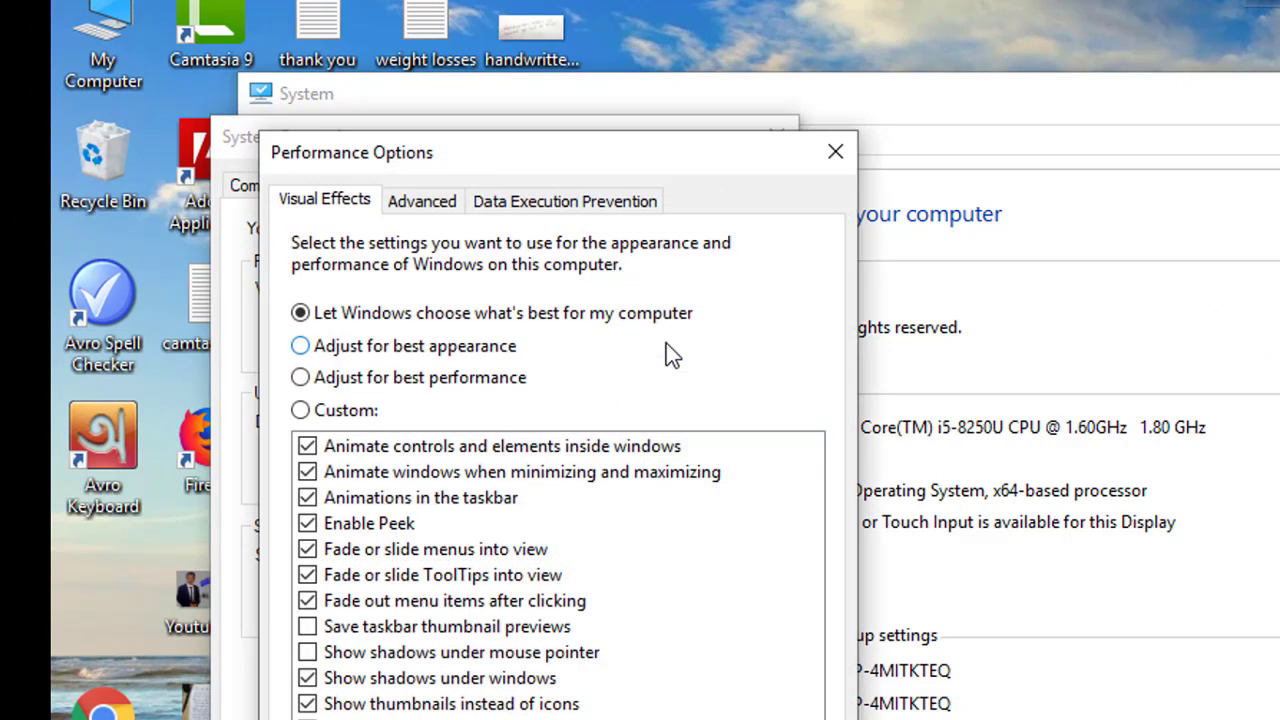
left_click(440, 212)
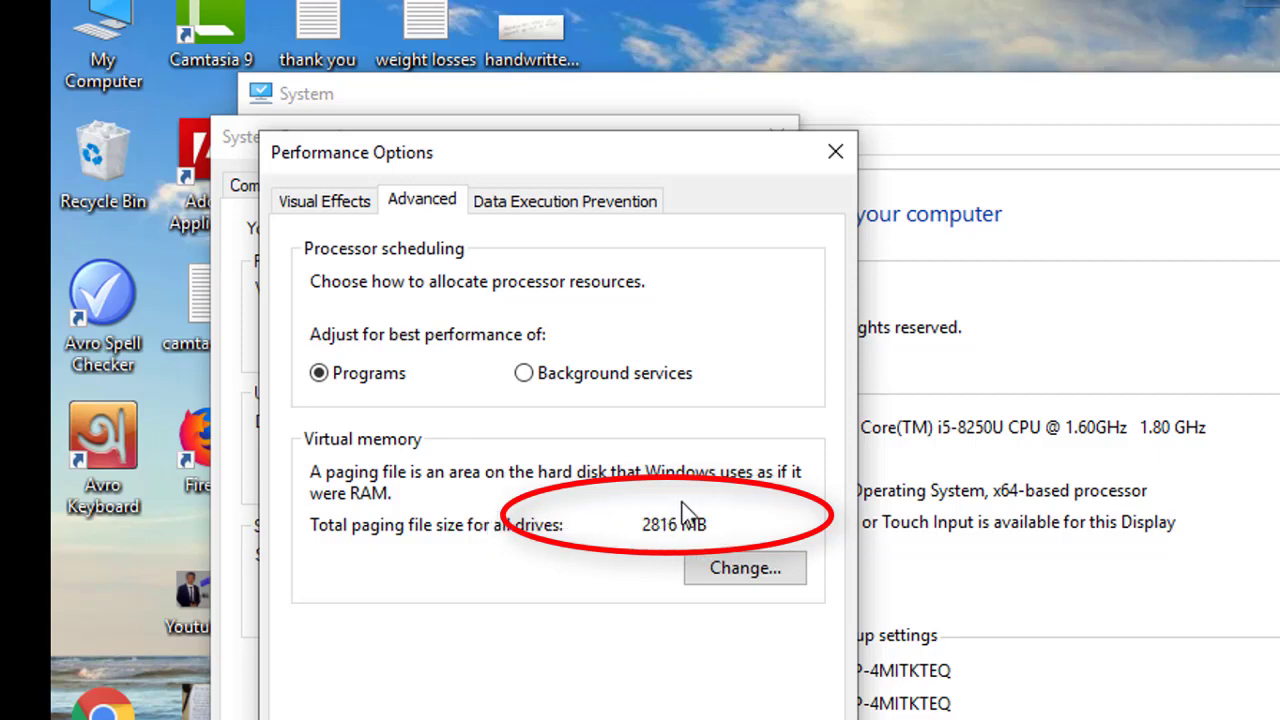
left_click(730, 575)
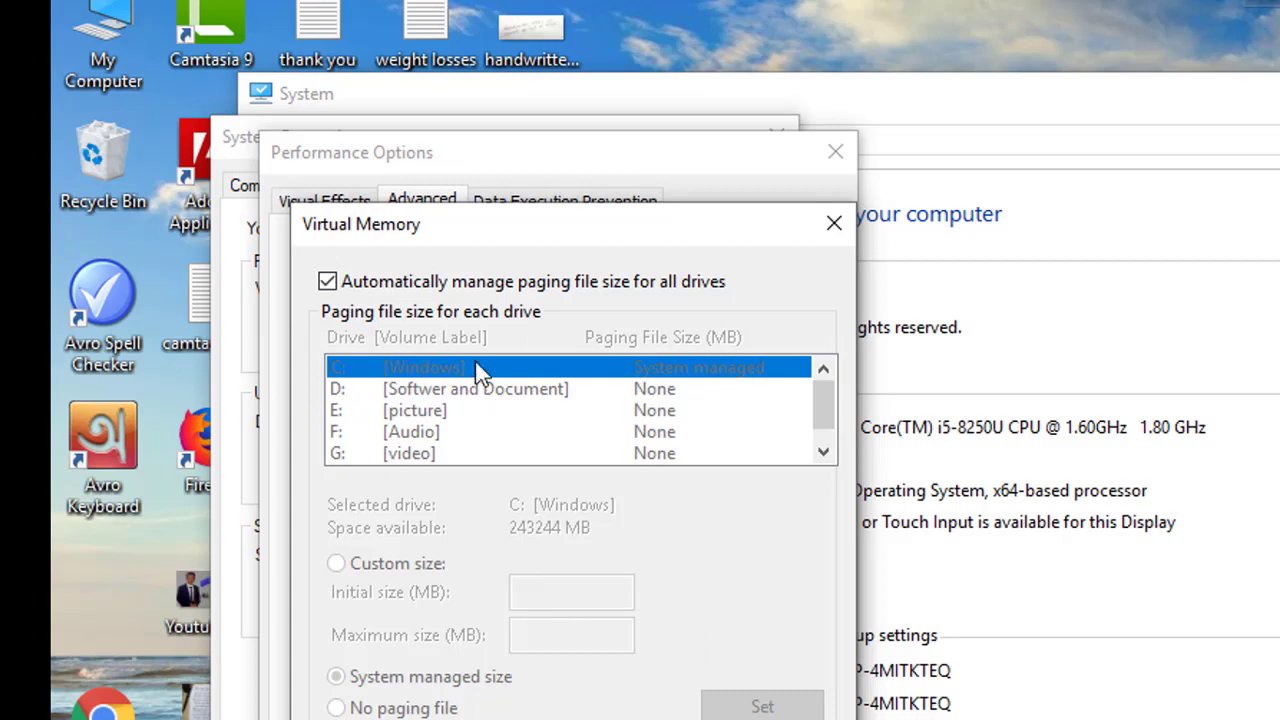
Step: Turn off automatic paging file management and select the R: [RAM] drive
left_click(834, 223)
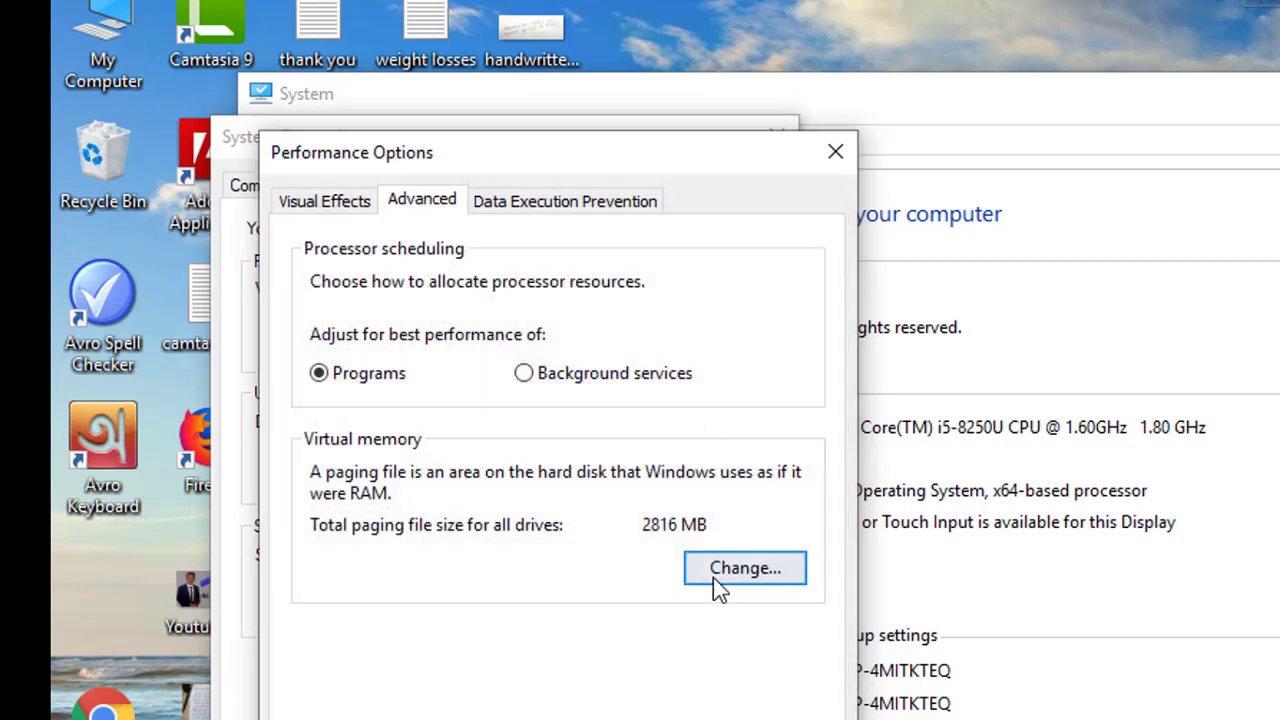
left_click(720, 588)
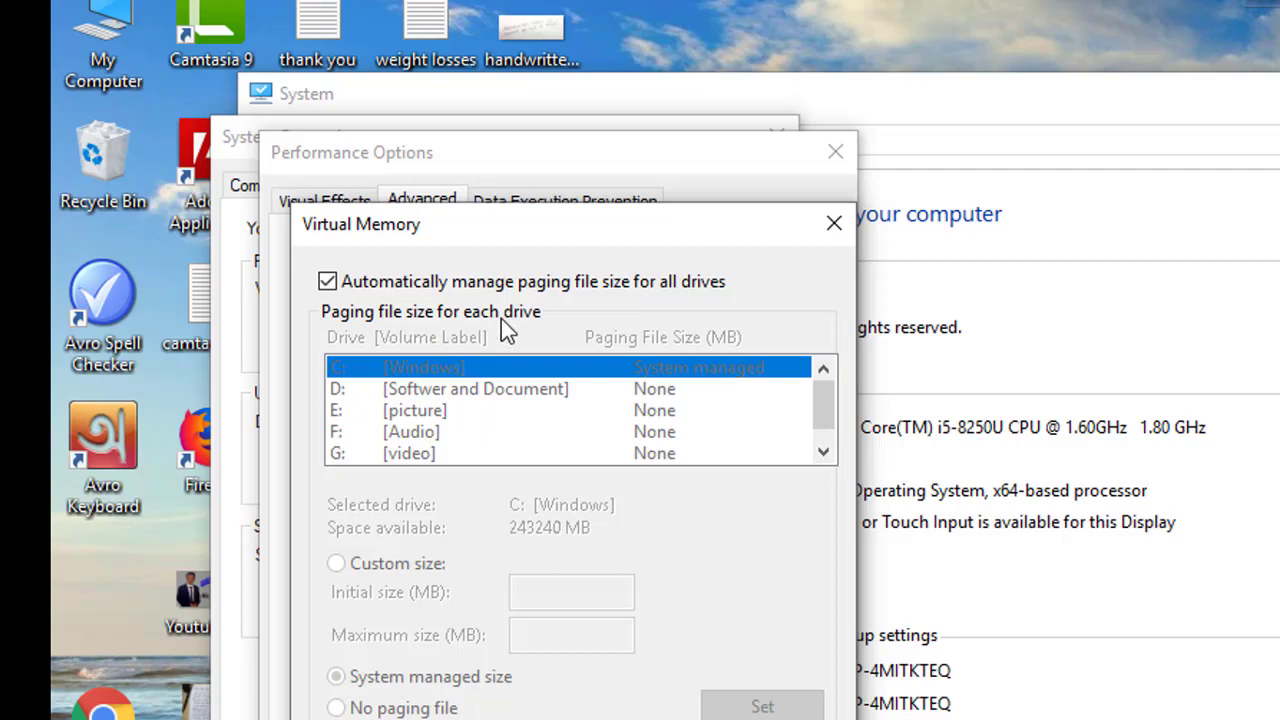
left_click(329, 282)
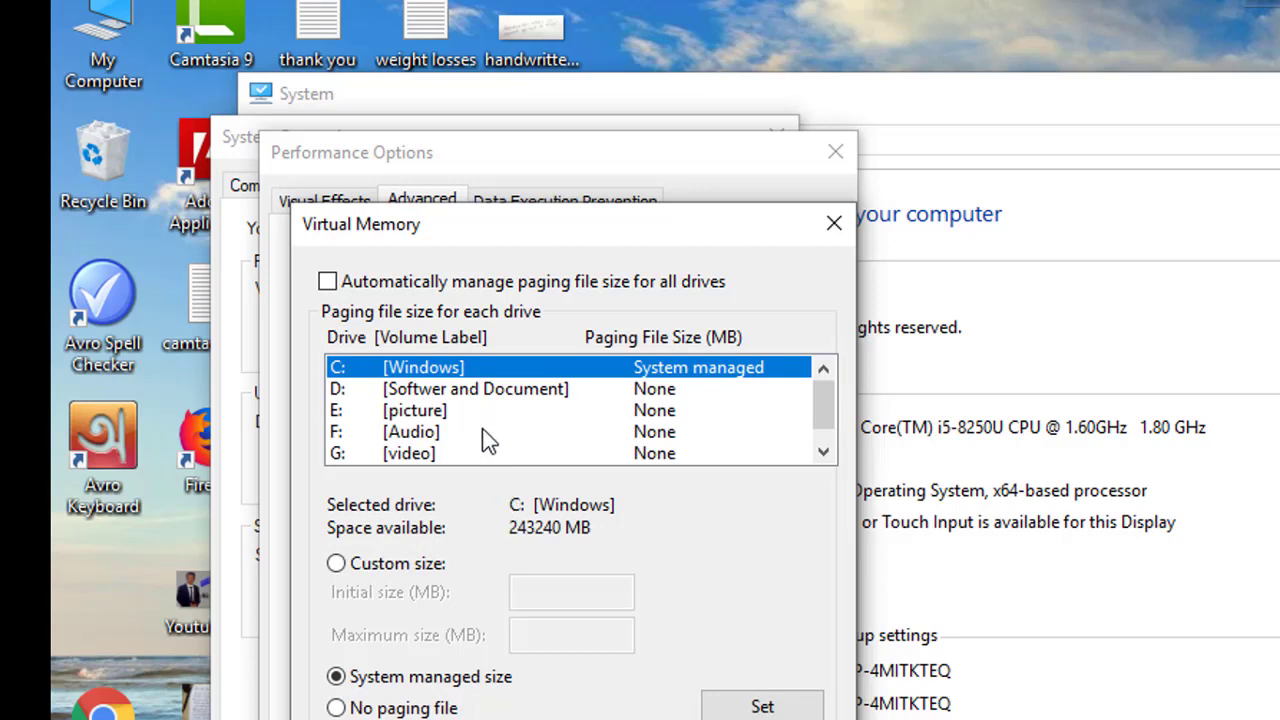
scroll(485, 437, "down", 1)
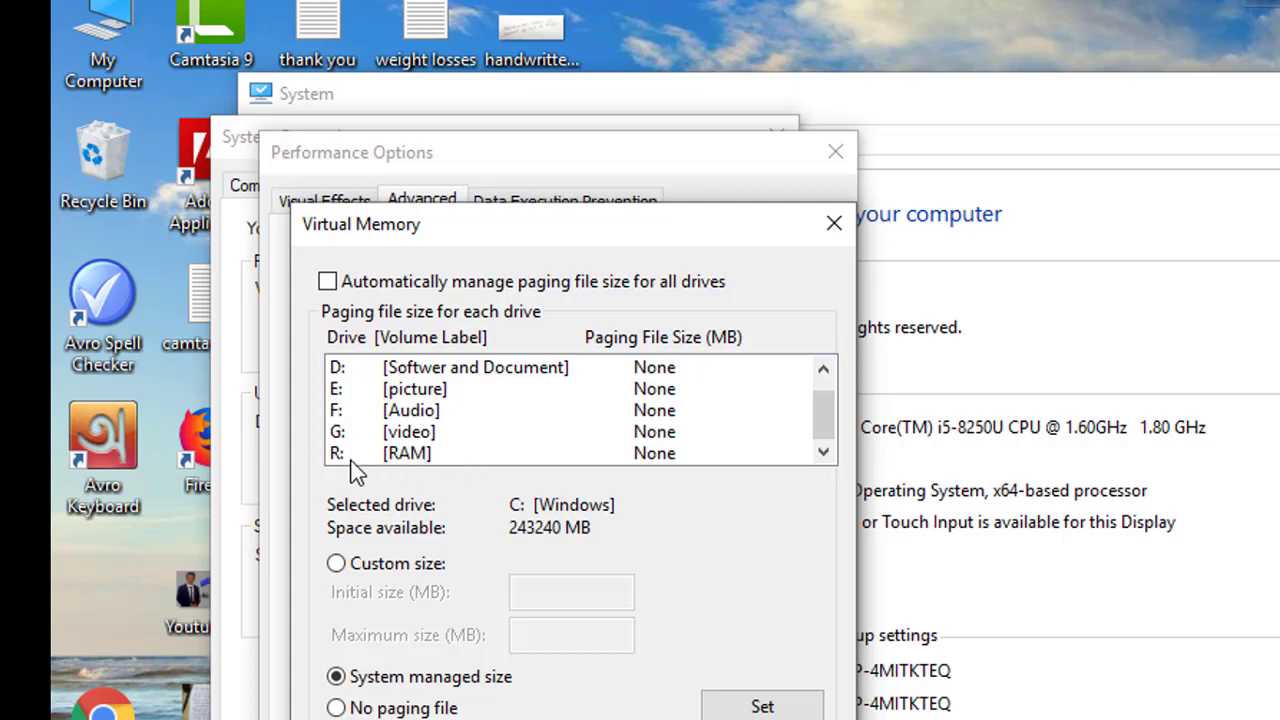
left_click(420, 460)
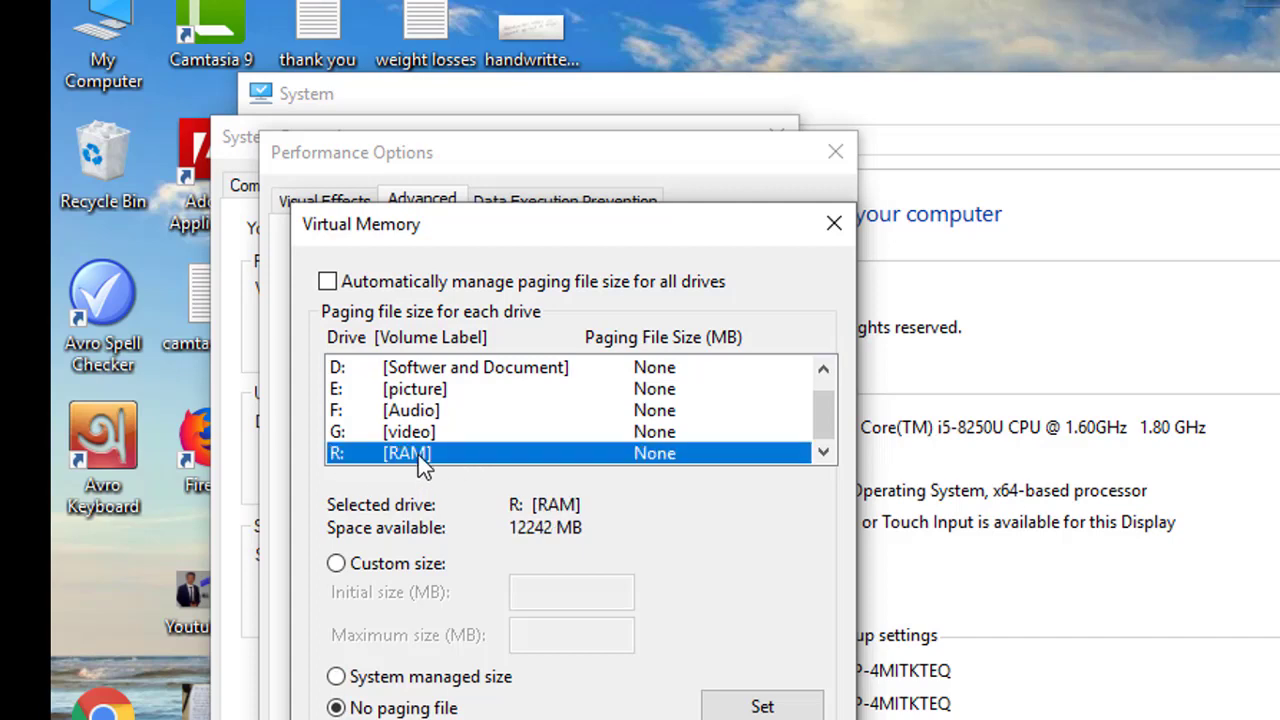
Step: Switch R: [RAM] to a custom size, focus Initial size, and bring up Windows search
left_click(337, 566)
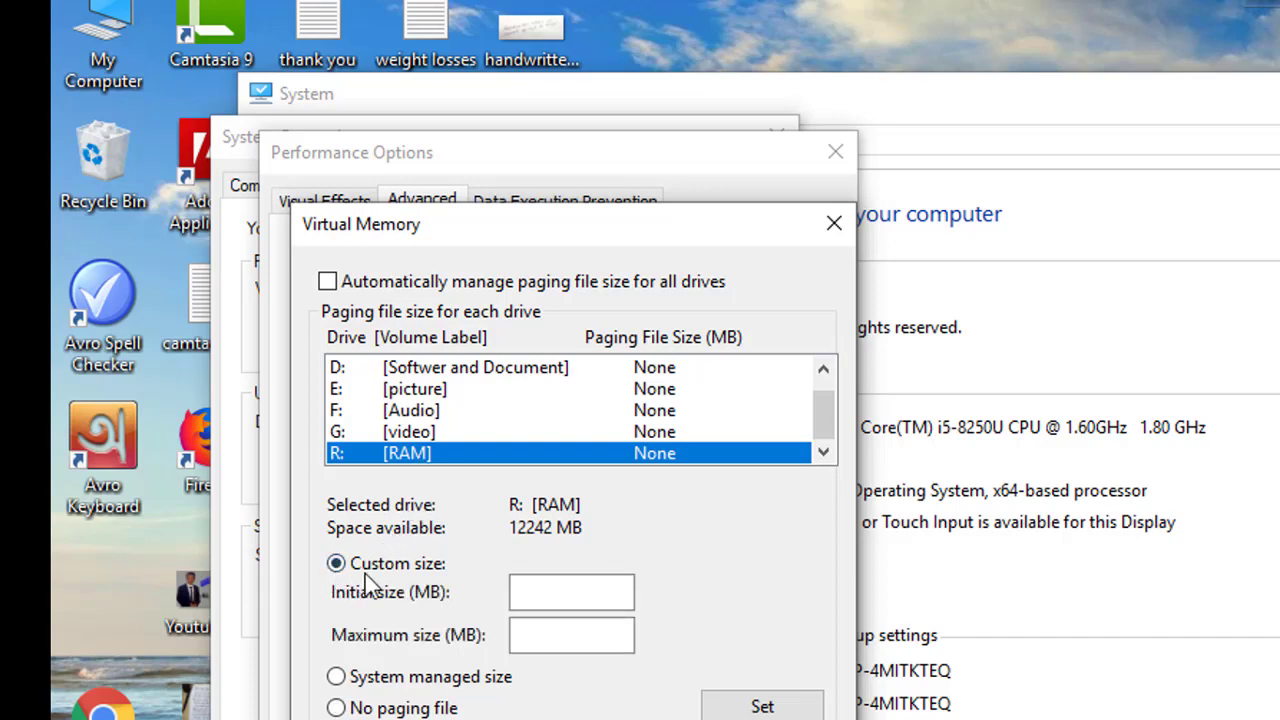
left_click(549, 593)
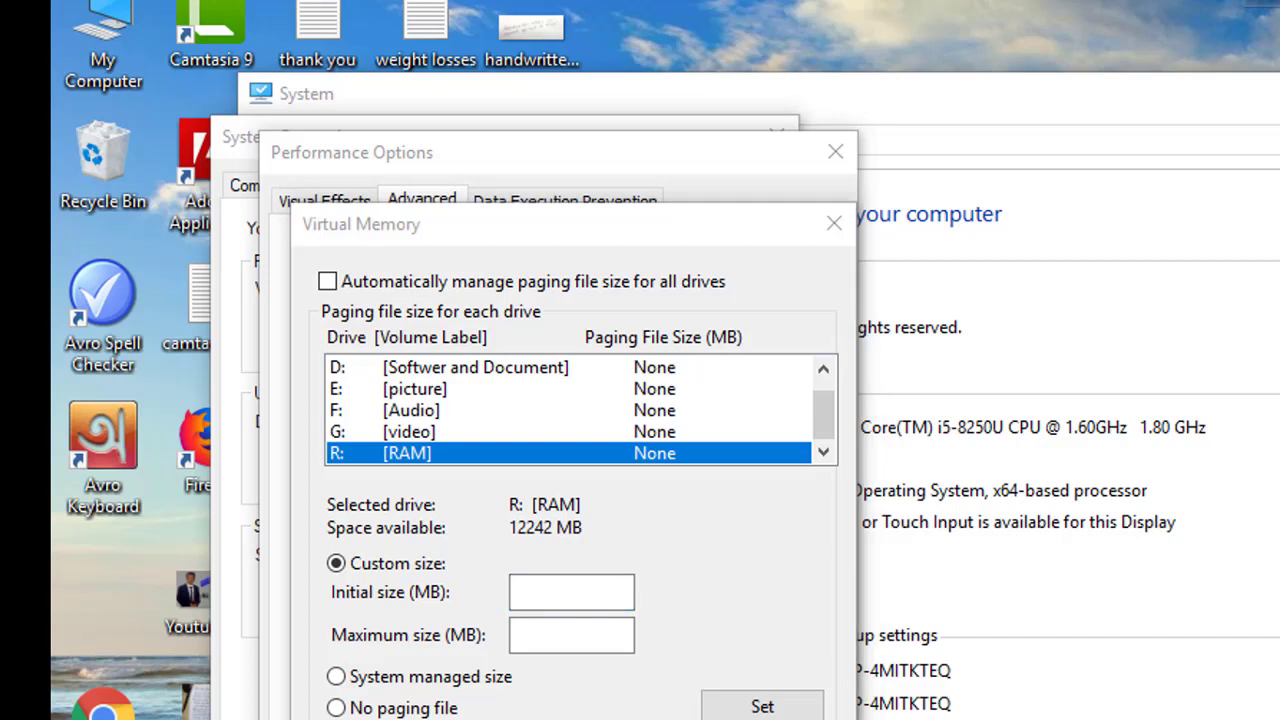
key("super+s")
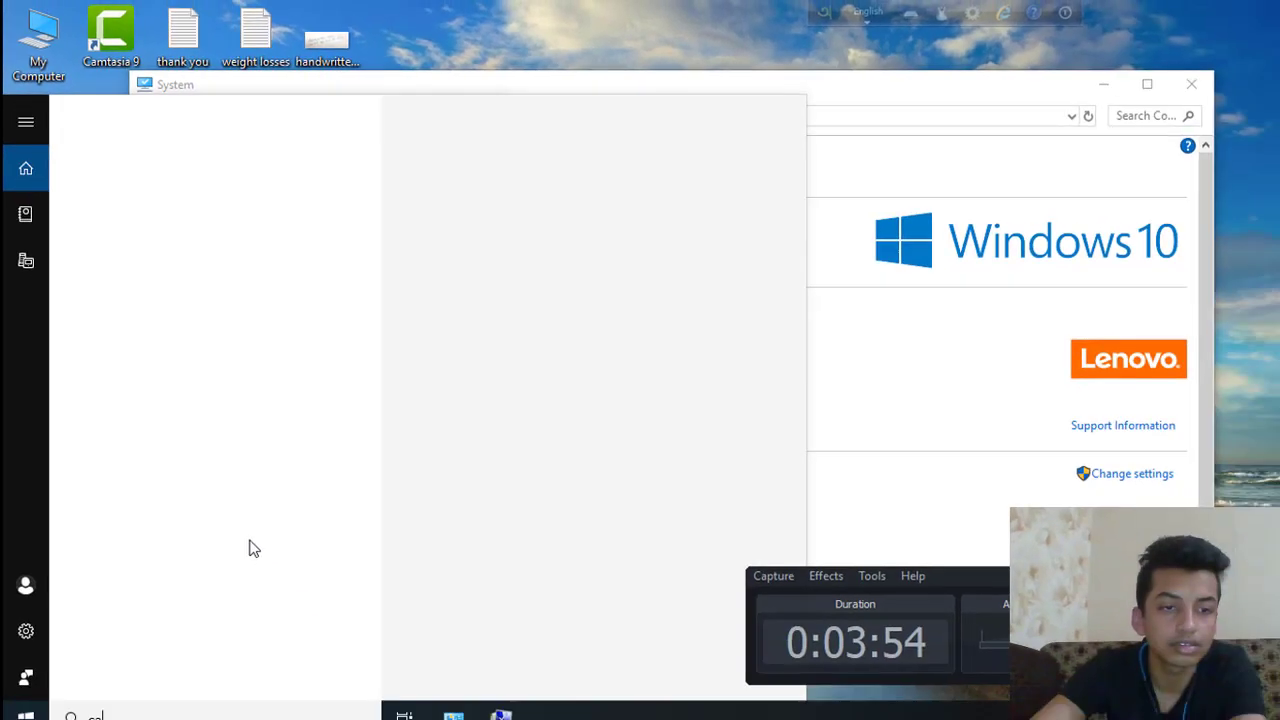
Step: Launch Calculator, compute 1024 × 10 = 10,240, and minimize it
type("ca")
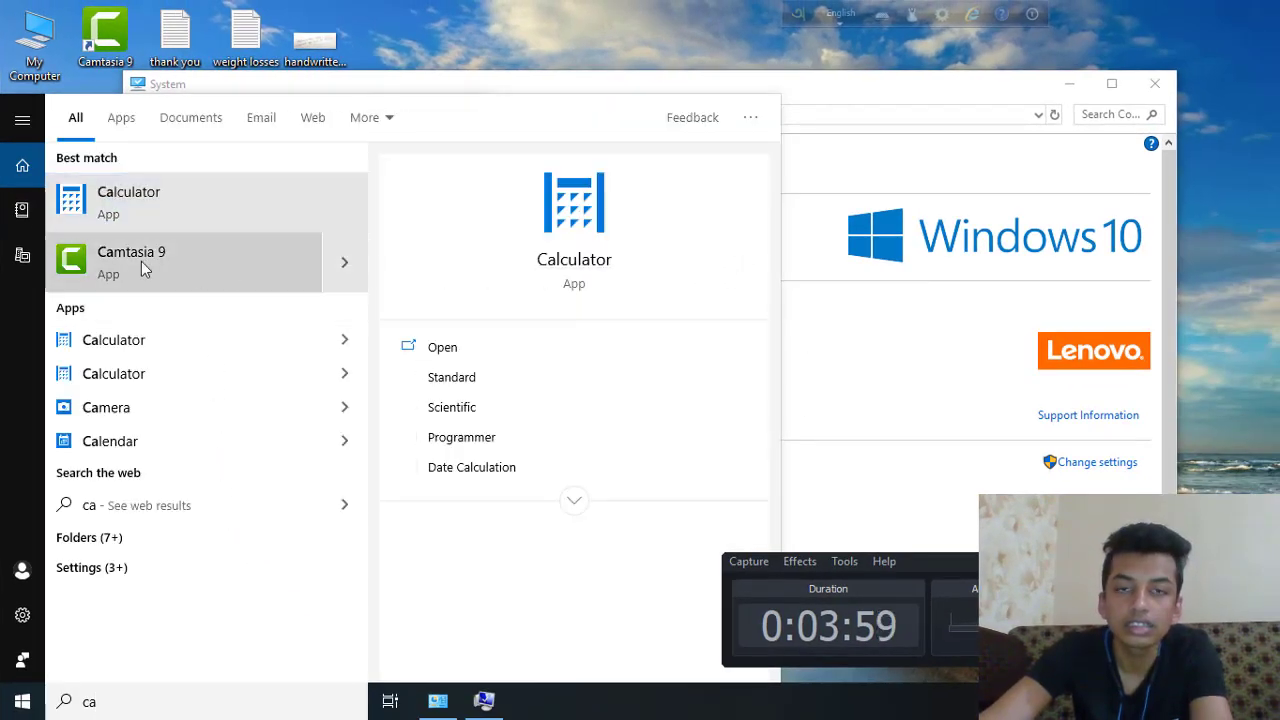
left_click(189, 205)
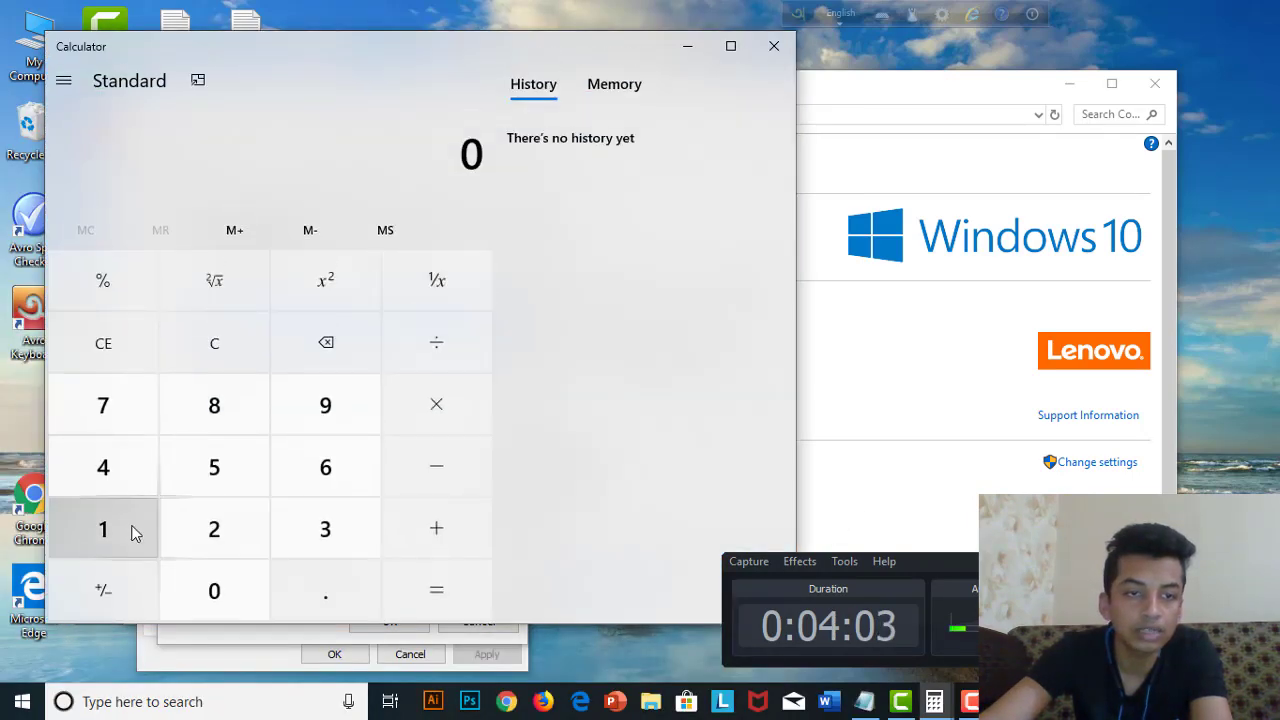
left_click(120, 531)
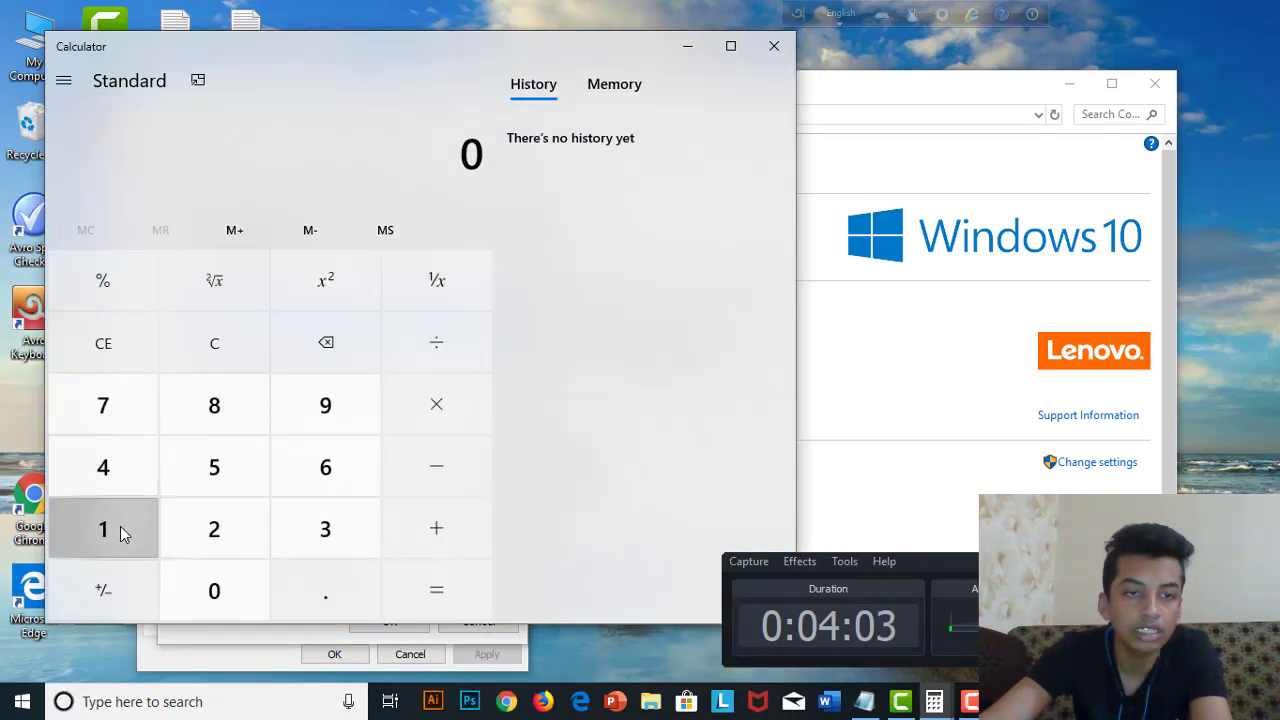
left_click(218, 591)
left_click(214, 529)
left_click(103, 467)
left_click(436, 404)
left_click(120, 530)
left_click(222, 588)
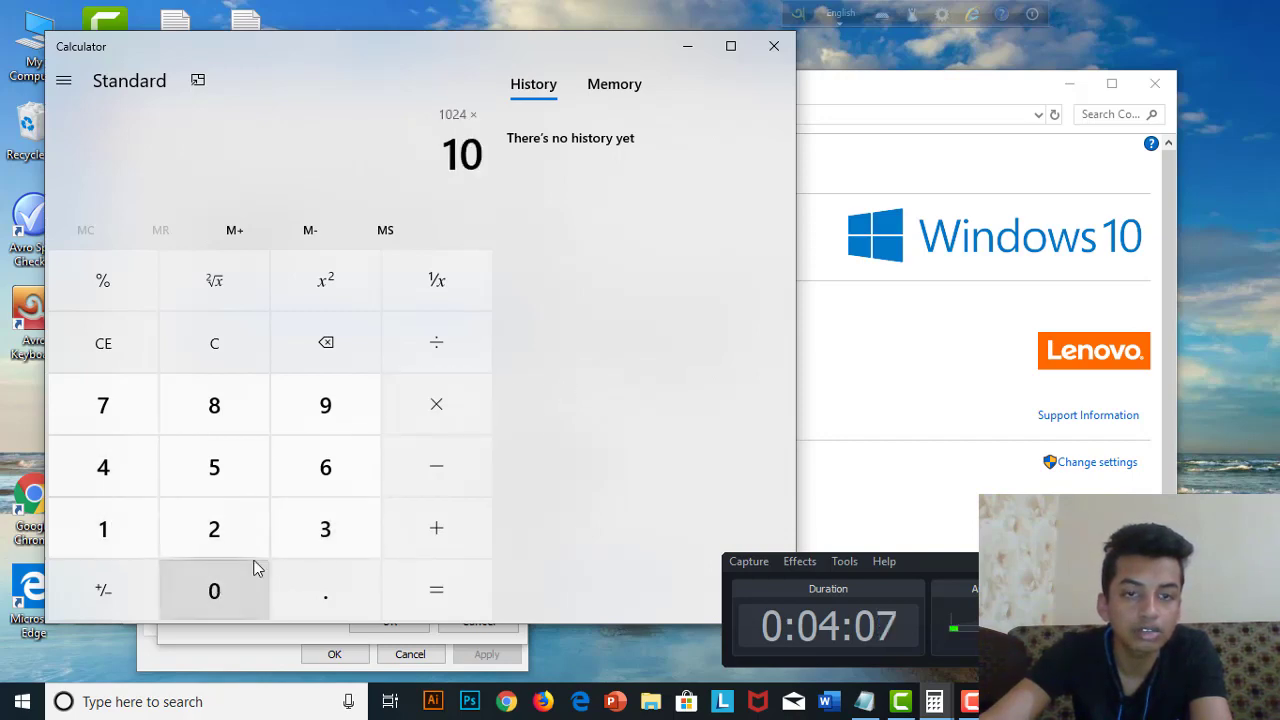
left_click(416, 598)
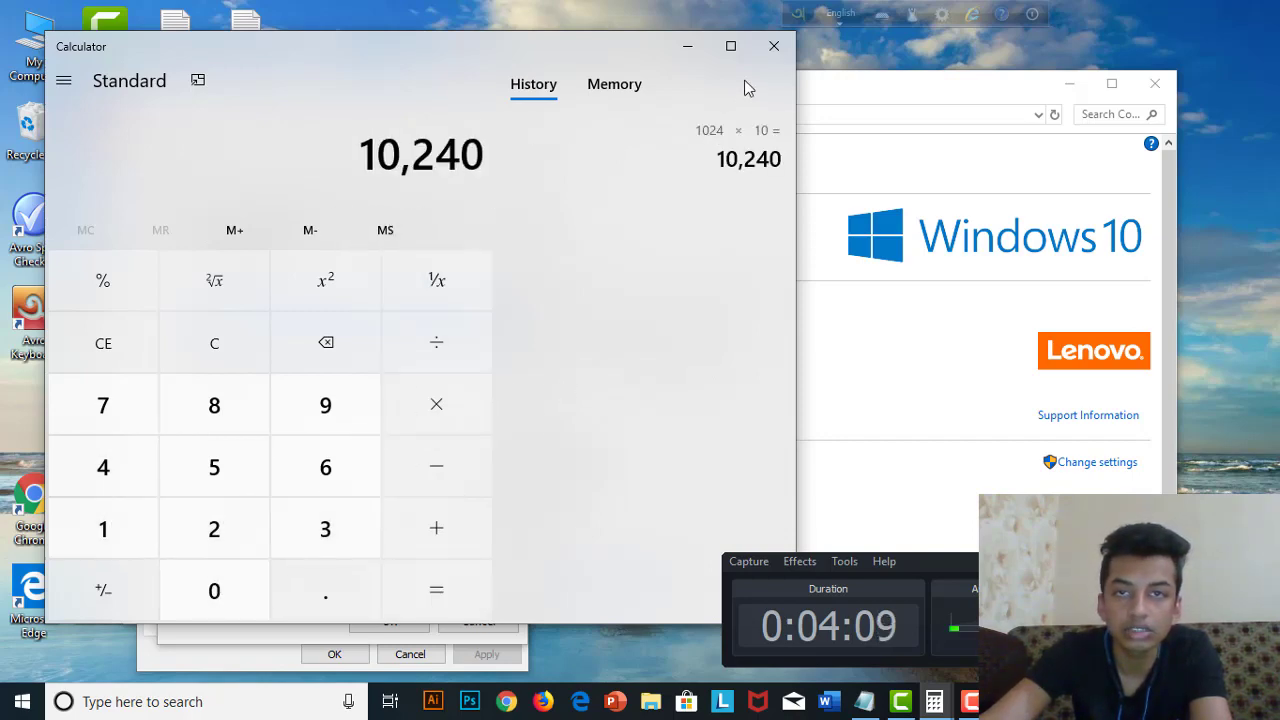
left_click(686, 52)
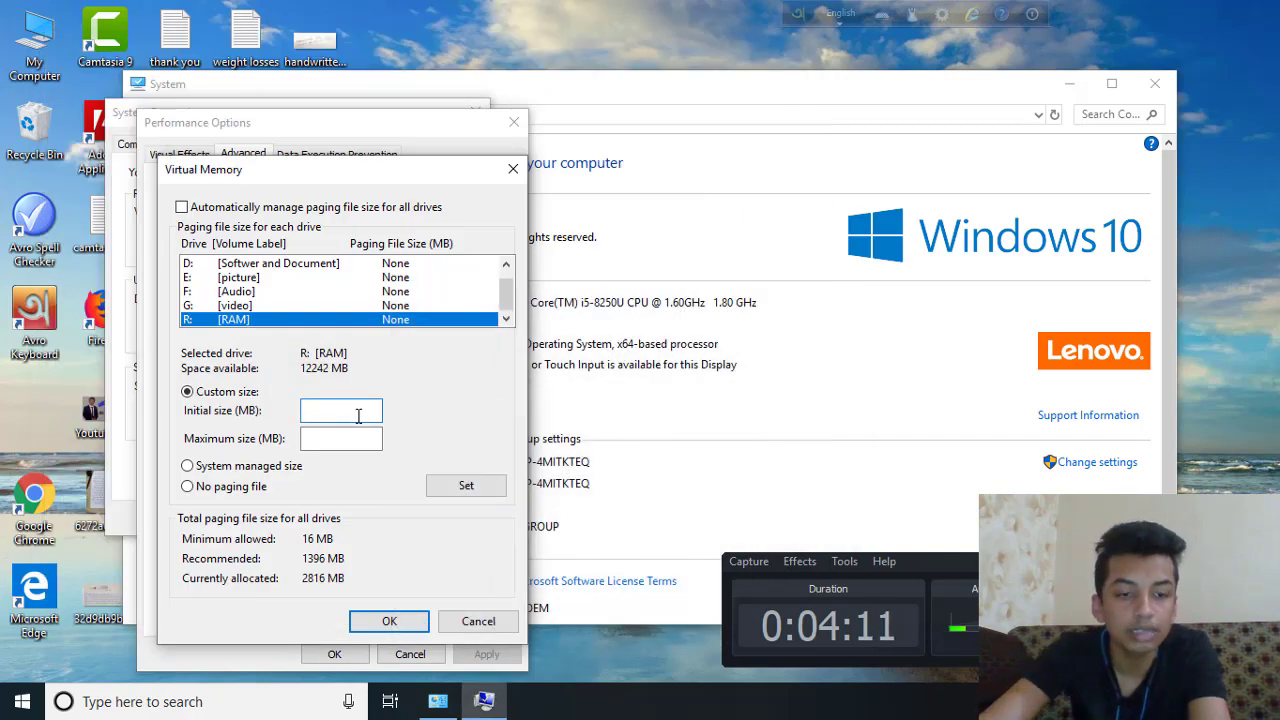
Step: Give R: [RAM] a 10240 MB initial and maximum paging size, set it, and confirm
type("102")
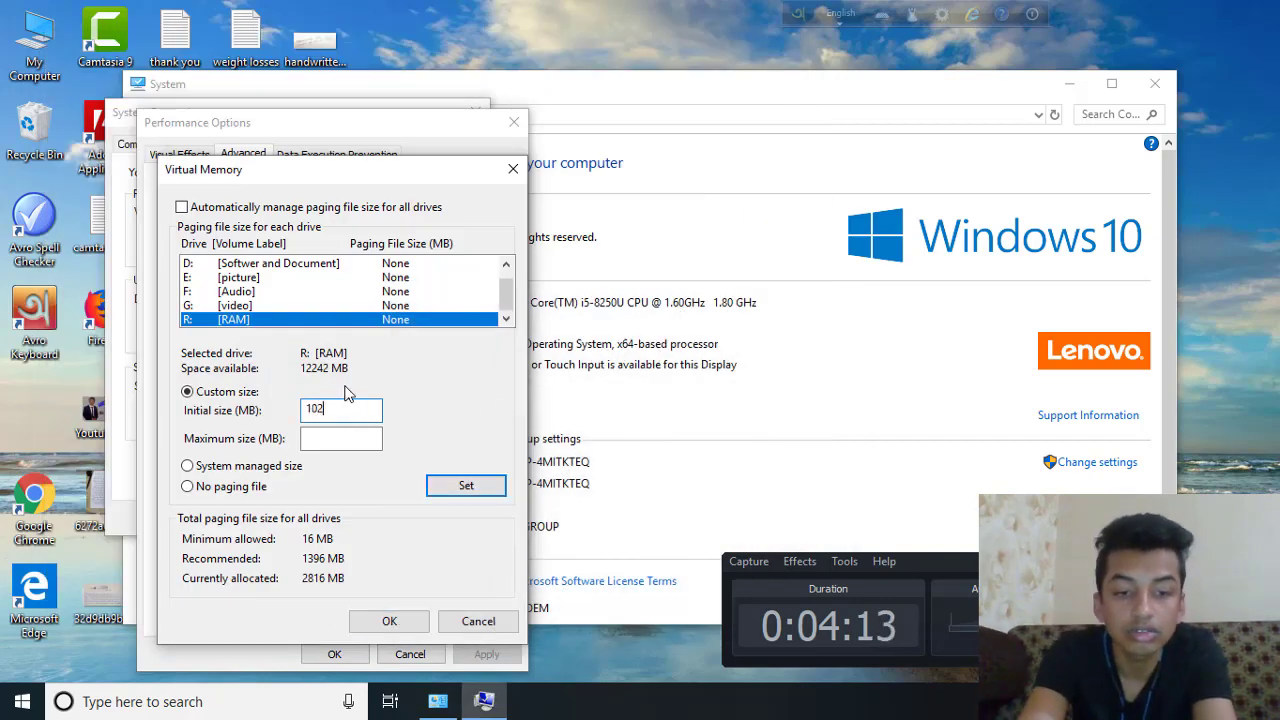
type("40")
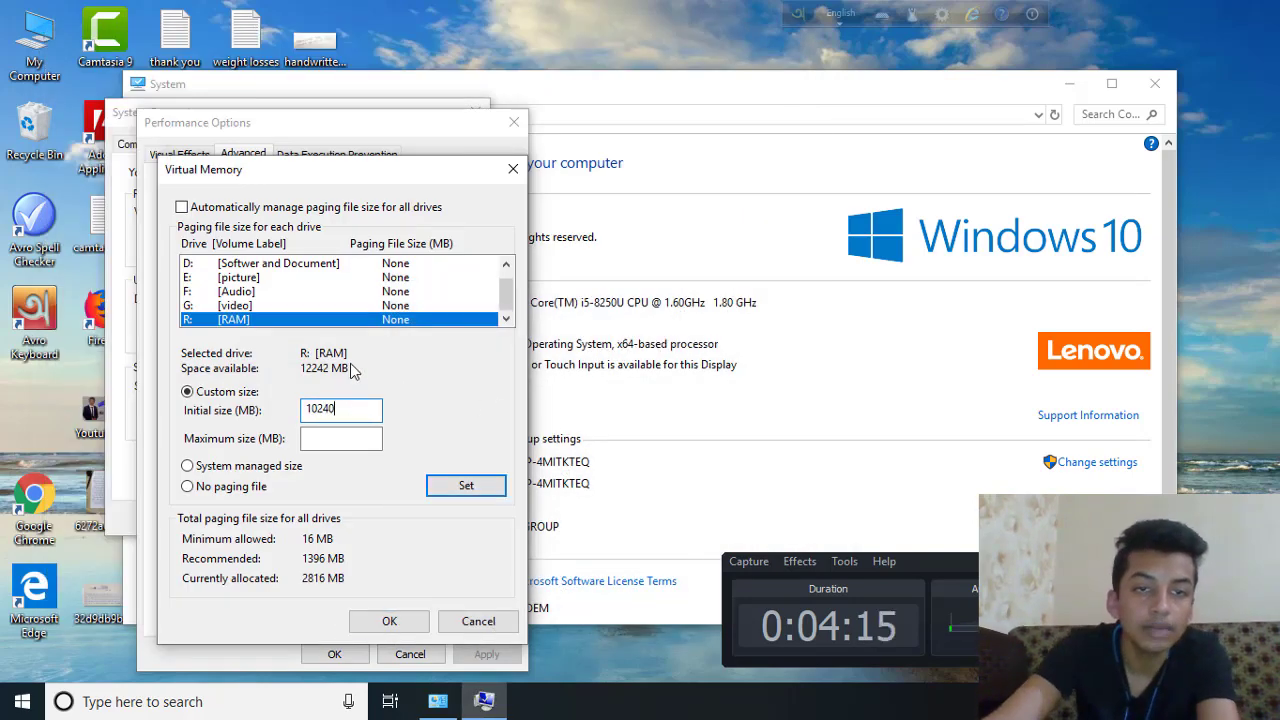
key("ctrl+a")
key("ctrl+c")
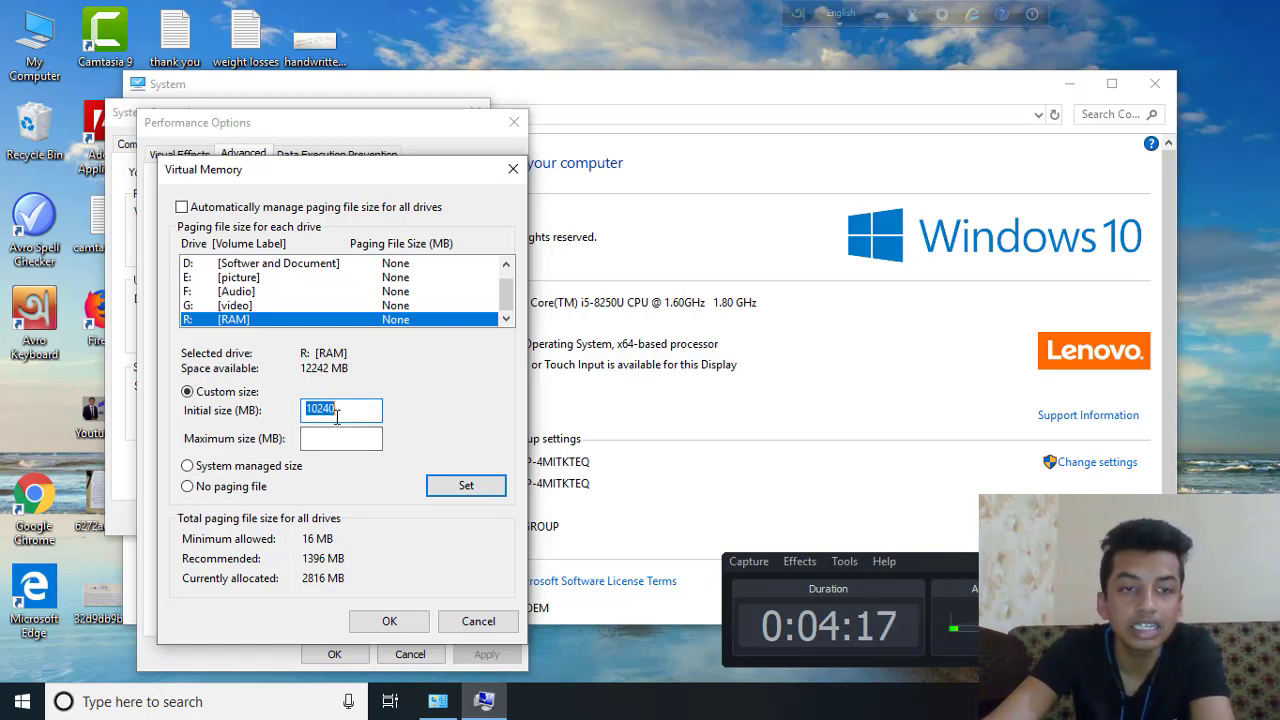
left_click(349, 438)
key("ctrl+v")
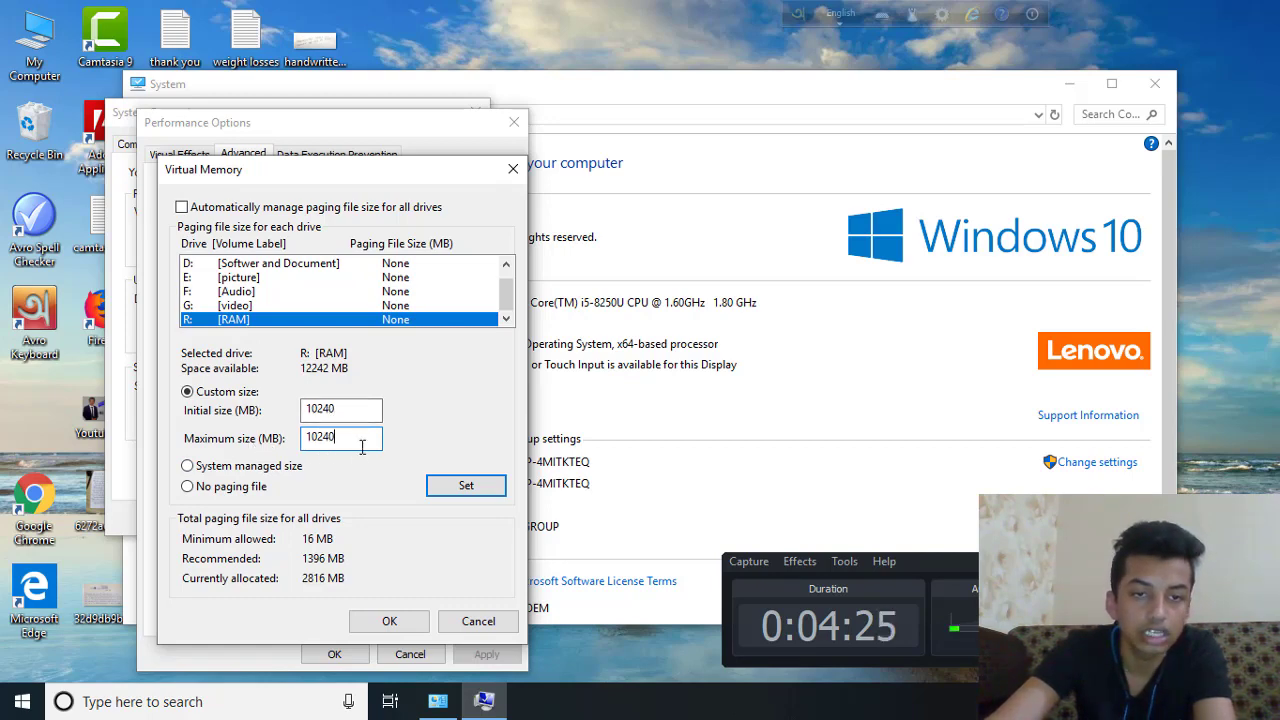
left_click(455, 495)
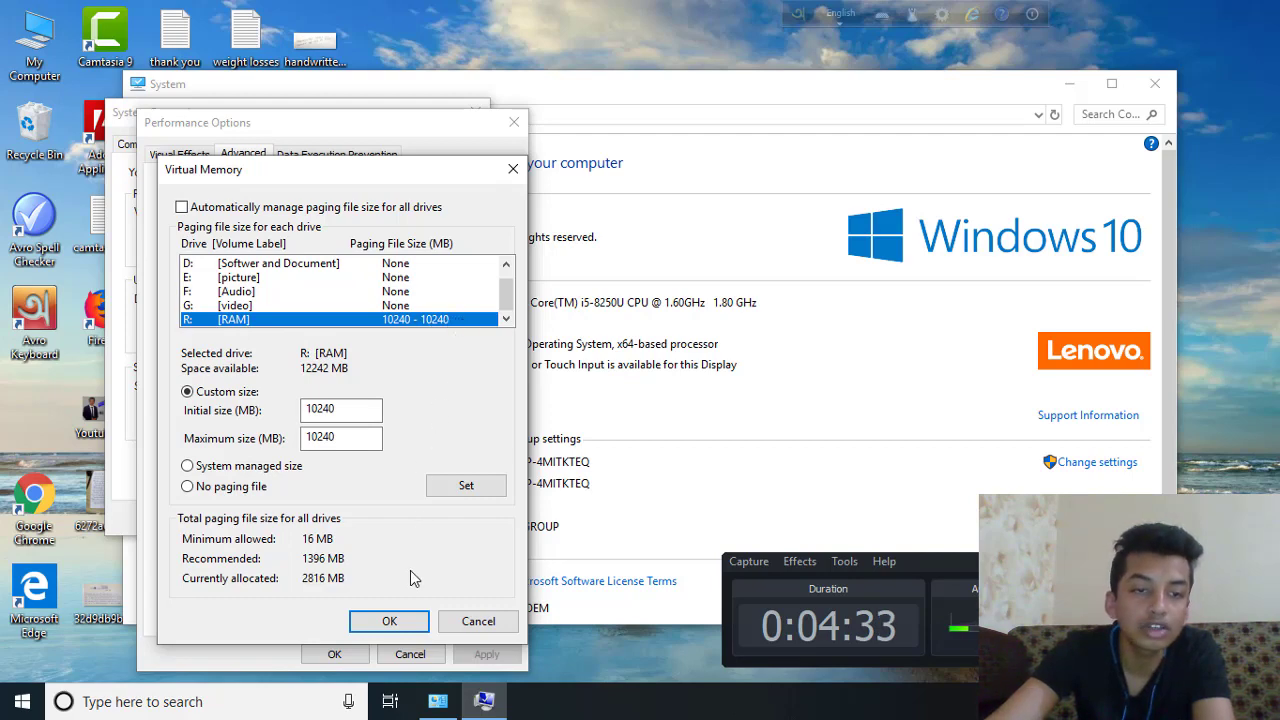
left_click(389, 621)
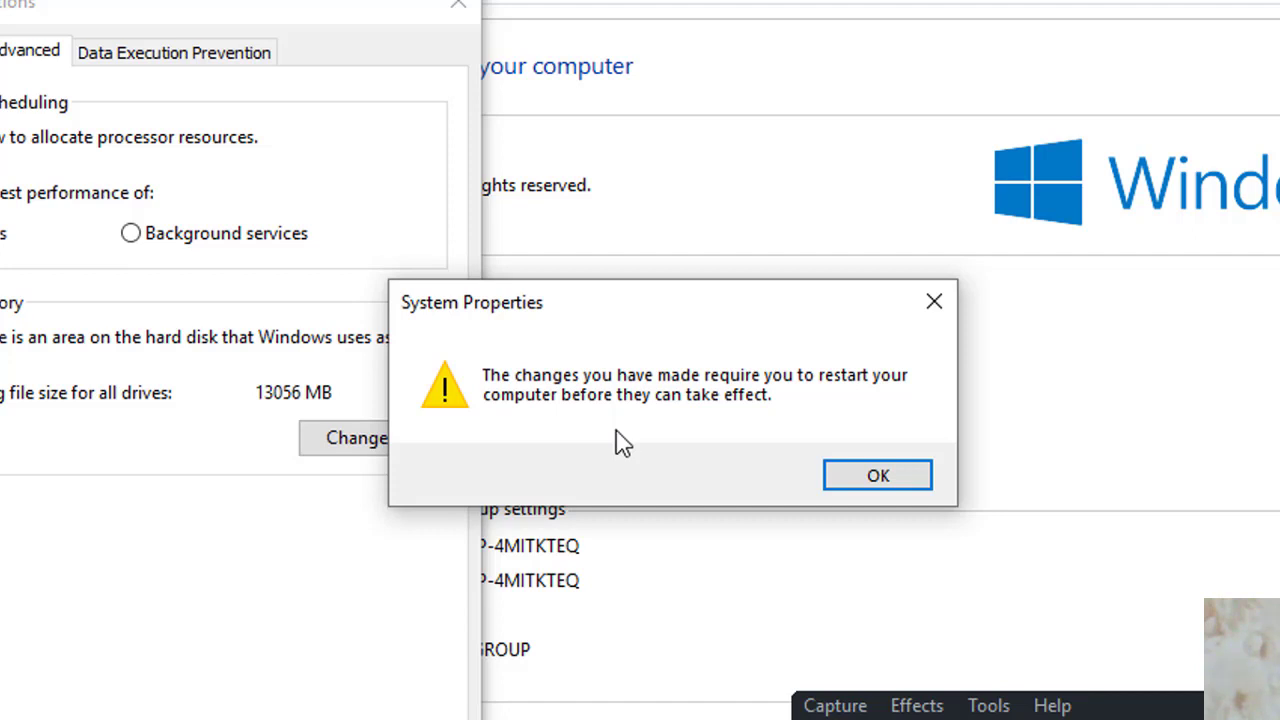
Step: Dismiss the restart-required notice and refresh the desktop twice
key("Return")
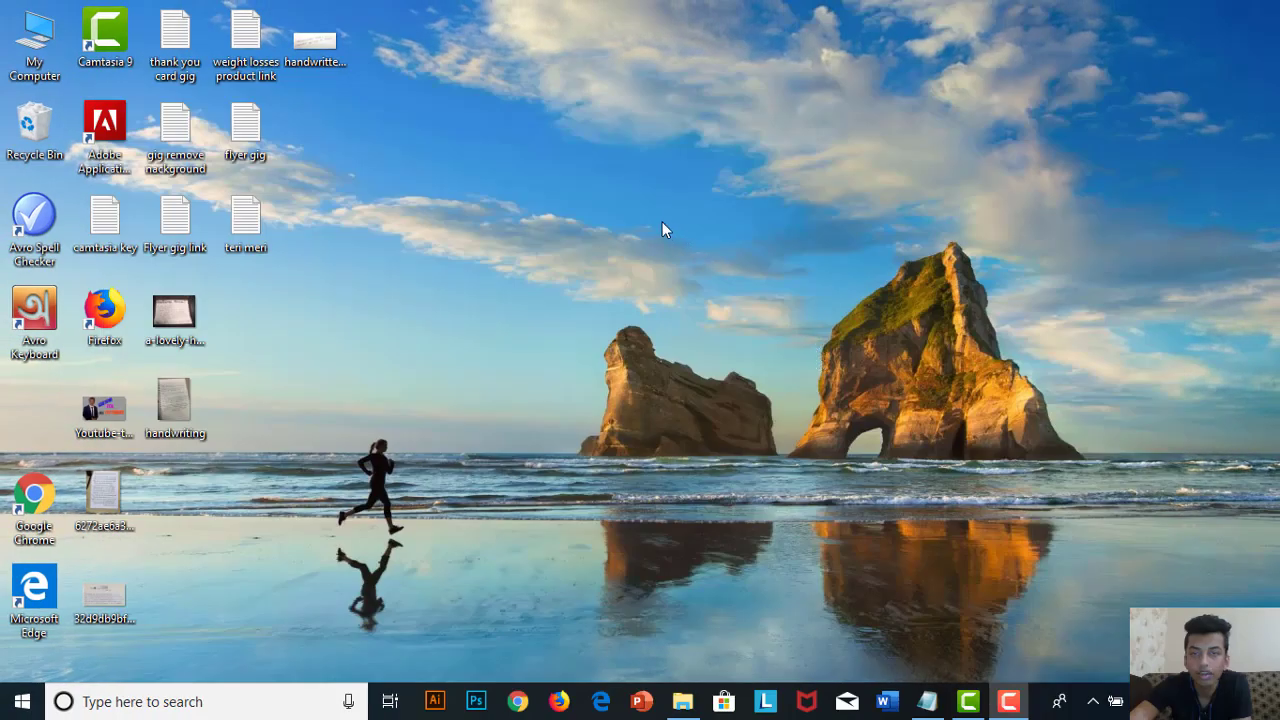
right_click(662, 222)
left_click(717, 268)
right_click(676, 211)
left_click(706, 268)
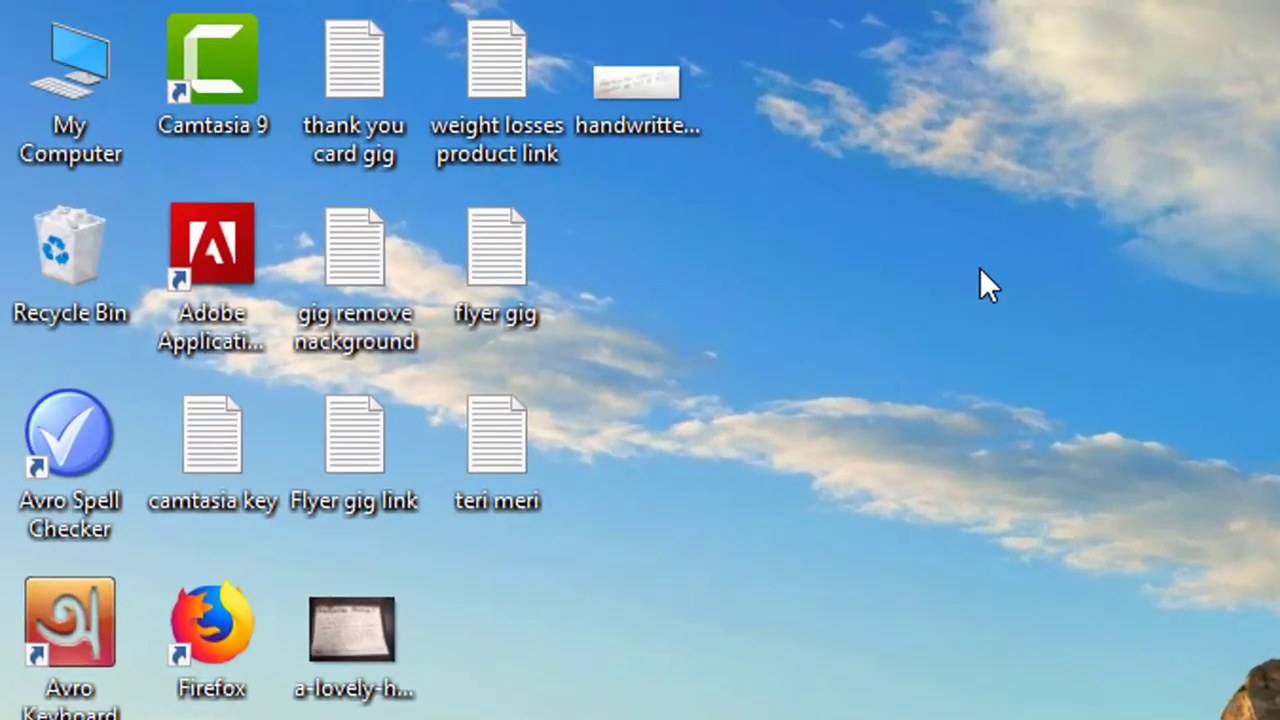
Step: Refresh the desktop twice and open This PC maximized in File Explorer
right_click(485, 132)
left_click(1073, 388)
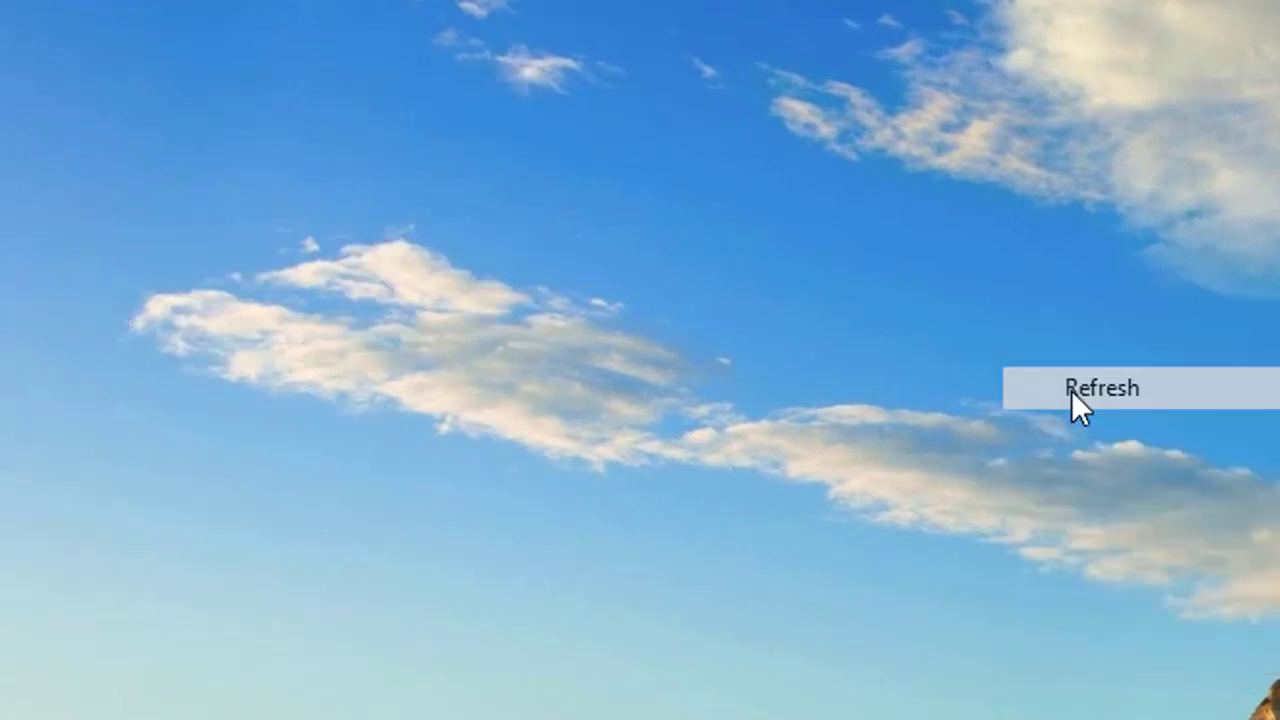
right_click(985, 334)
left_click(1062, 445)
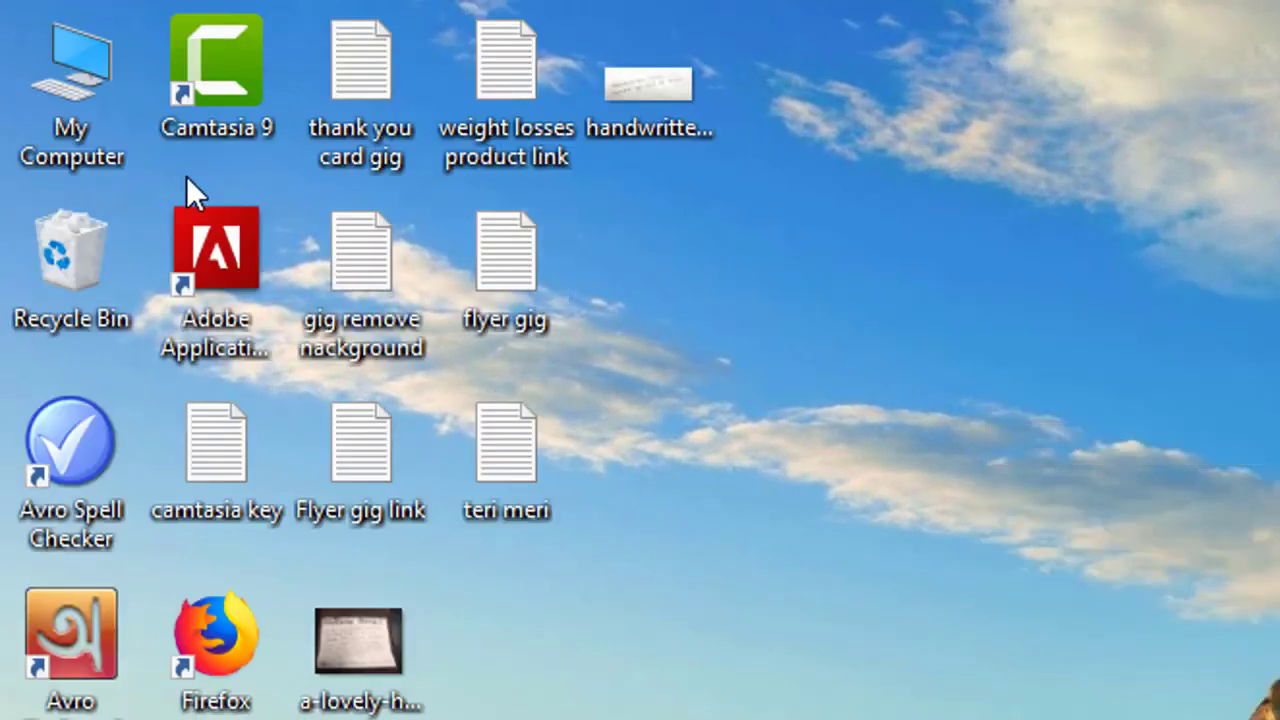
double_click(66, 132)
left_click(793, 515)
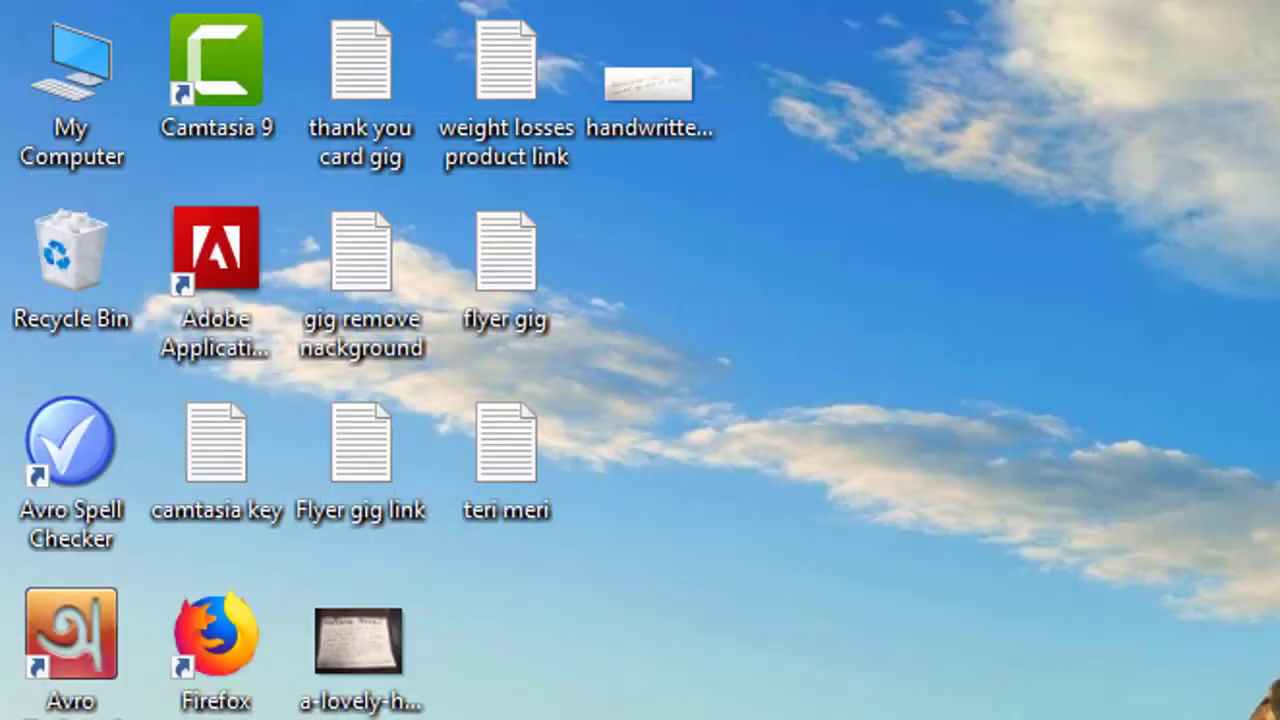
Step: Open My Computer's System page and go to Advanced system settings
right_click(88, 113)
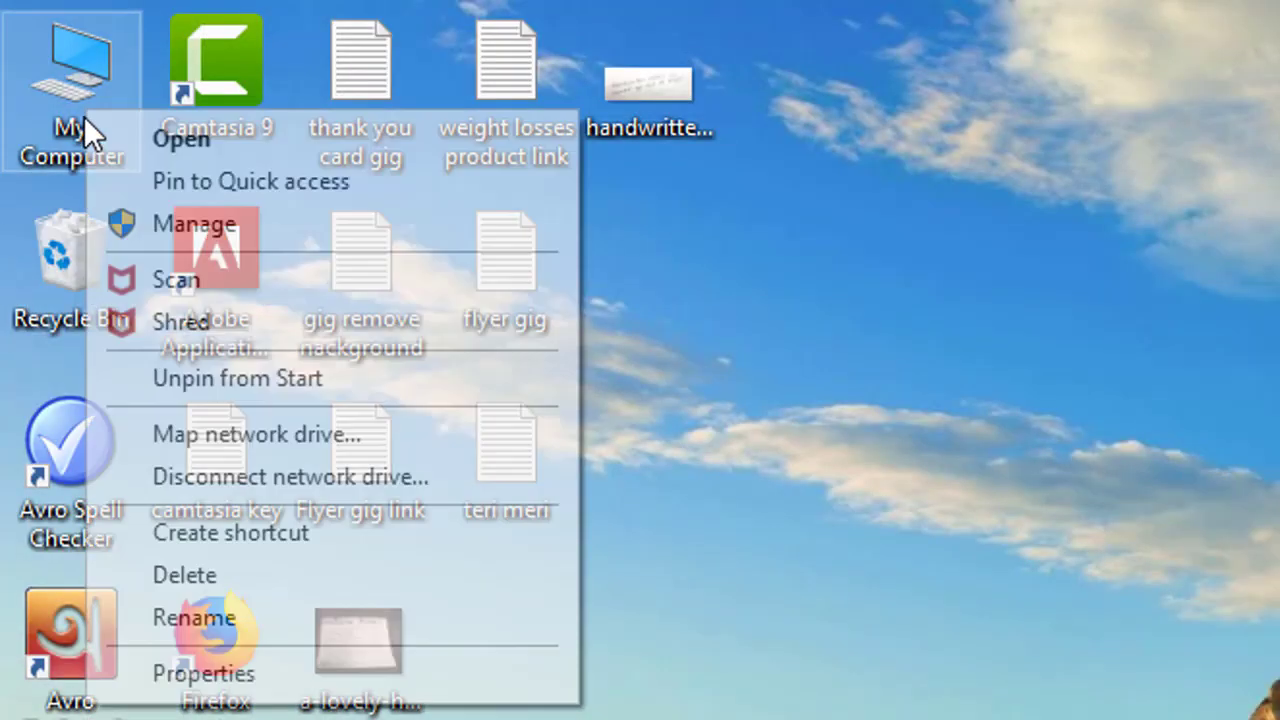
left_click(218, 678)
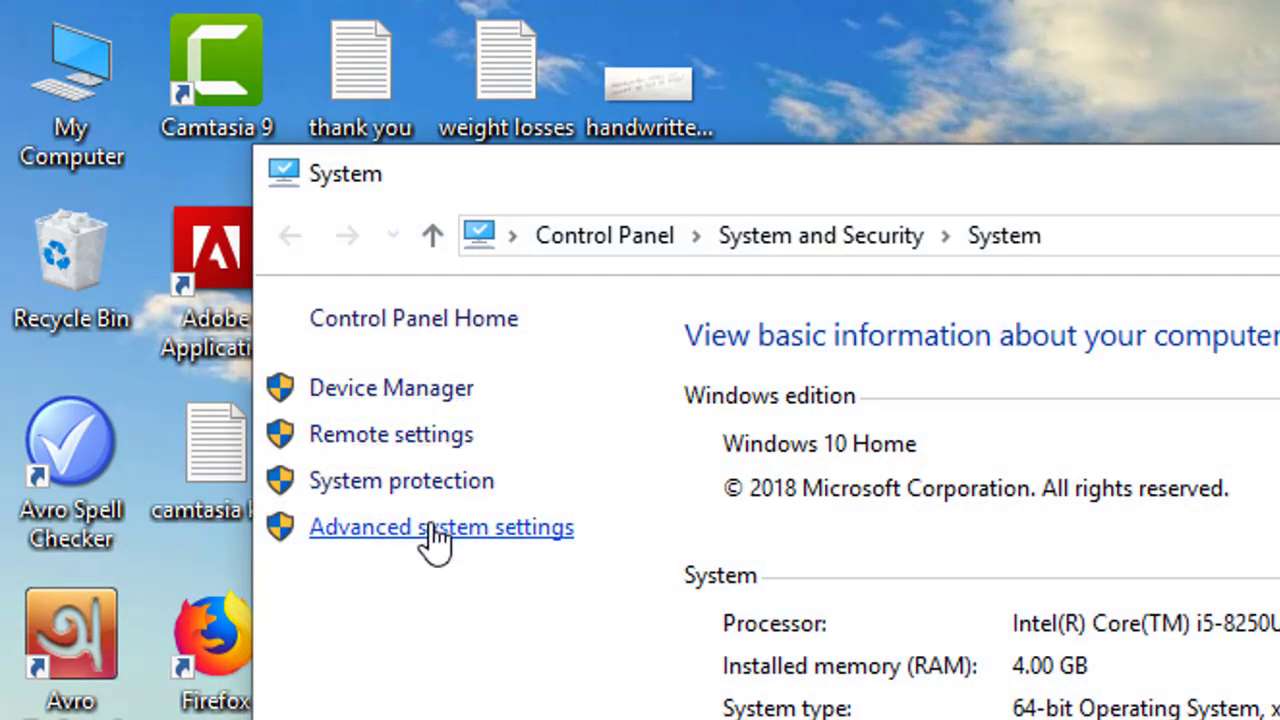
left_click(436, 530)
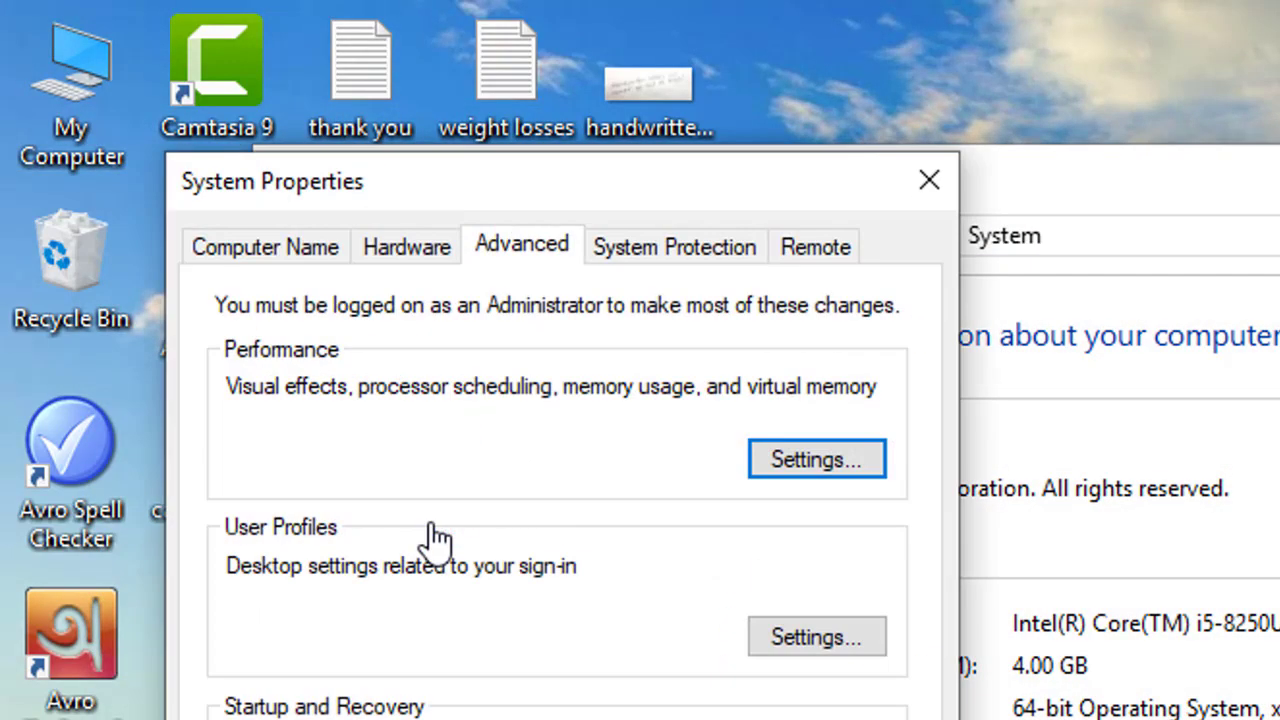
Step: Check the 13056 MB total paging file in Performance Options, then close to the desktop
left_click(783, 459)
left_click(445, 328)
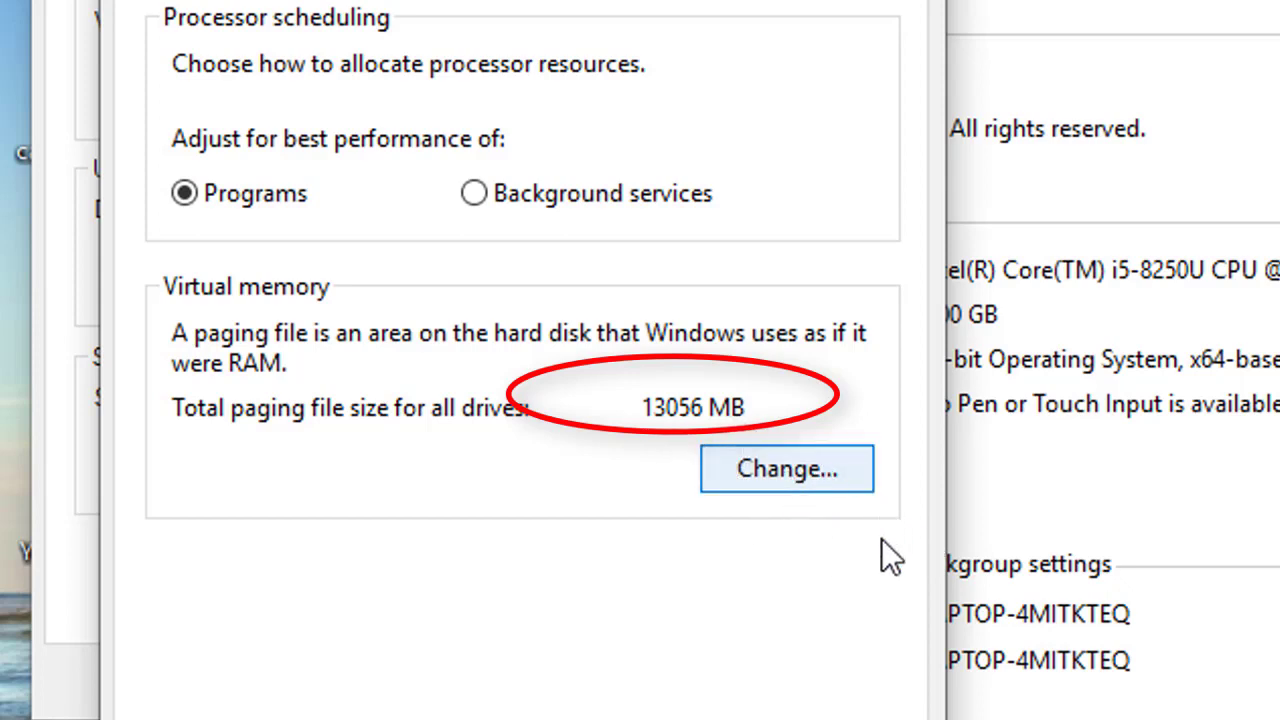
key("Escape")
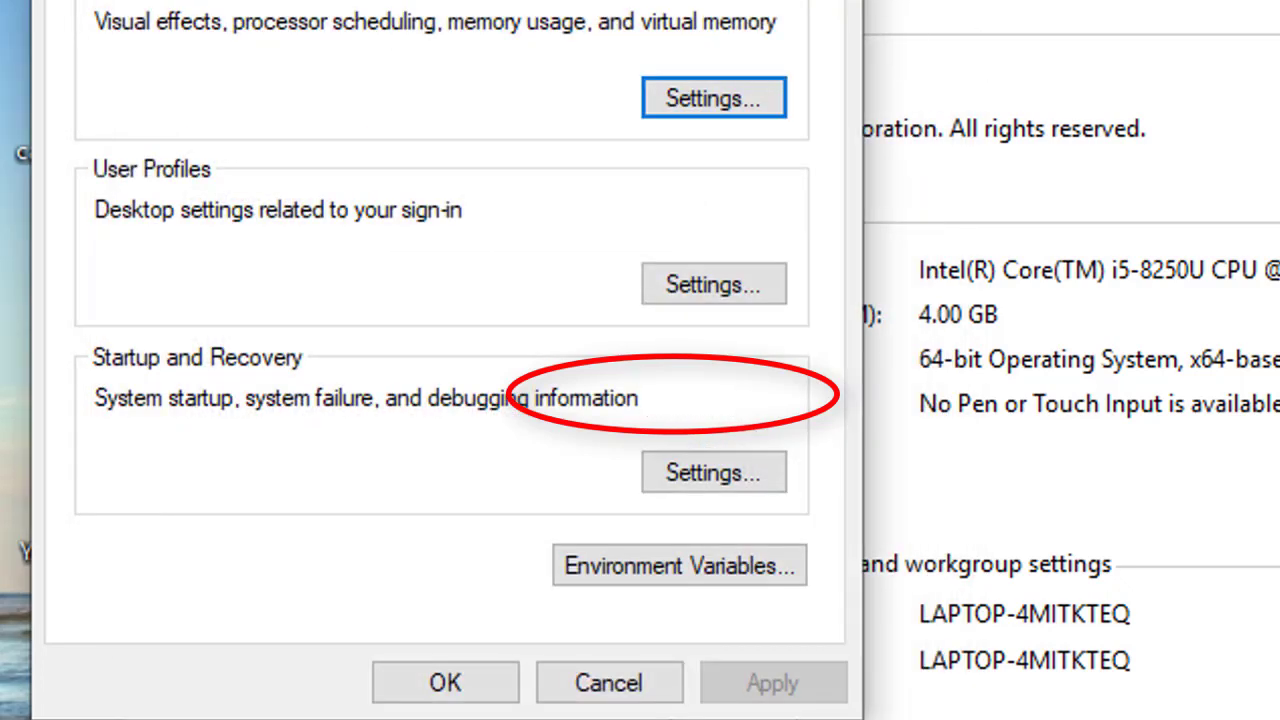
key("Escape")
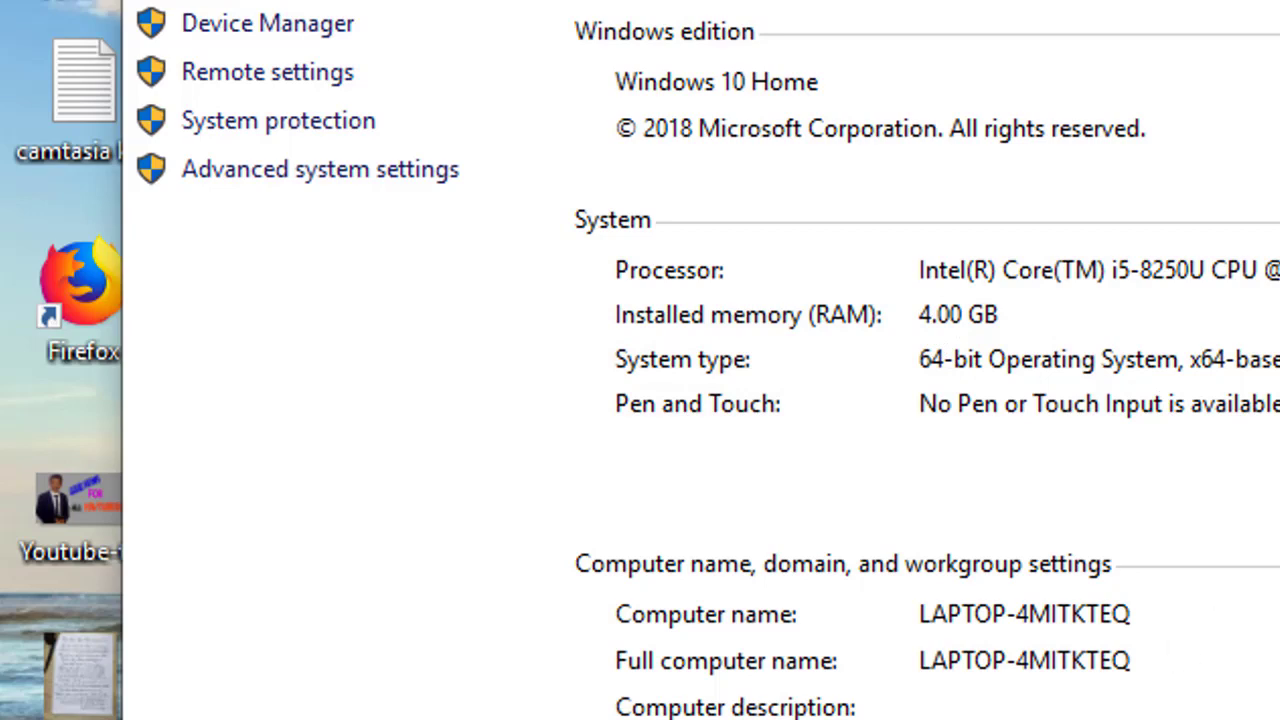
key("super+d")
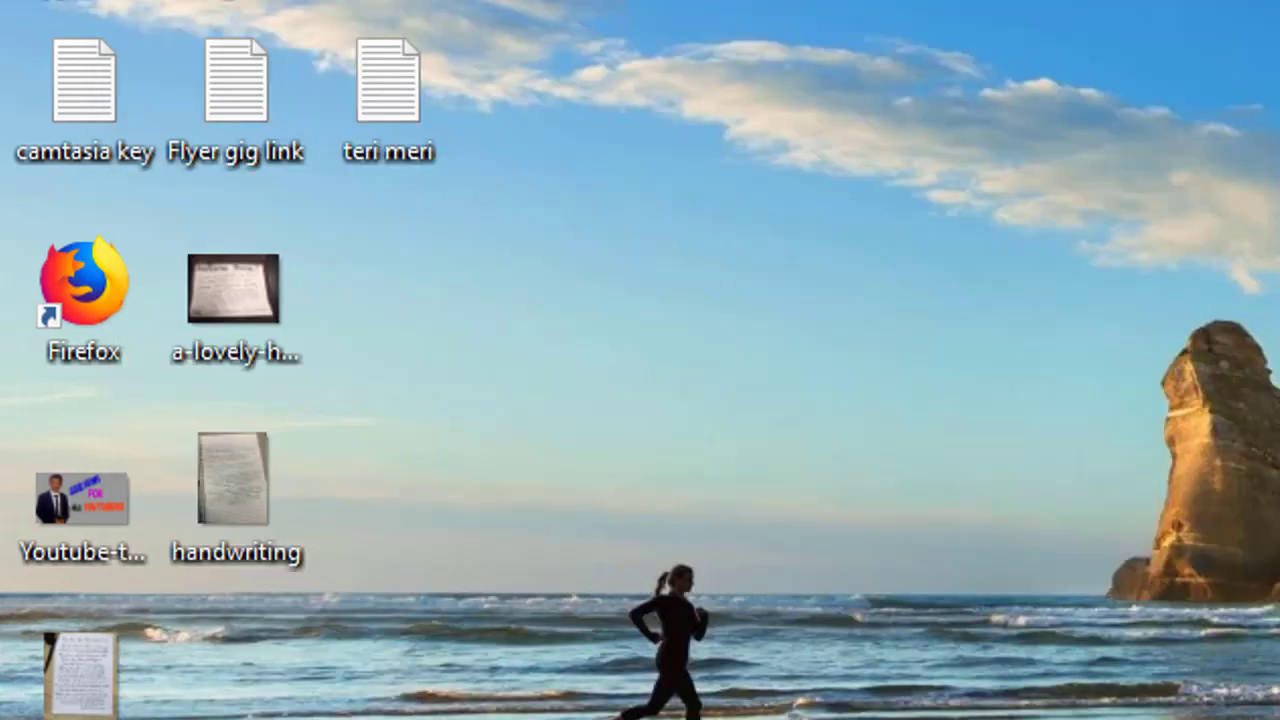
Step: Refresh the desktop and open the RAM (R:) drive, 1.95 GB free of 11.9 GB
right_click(1078, 67)
left_click(1147, 172)
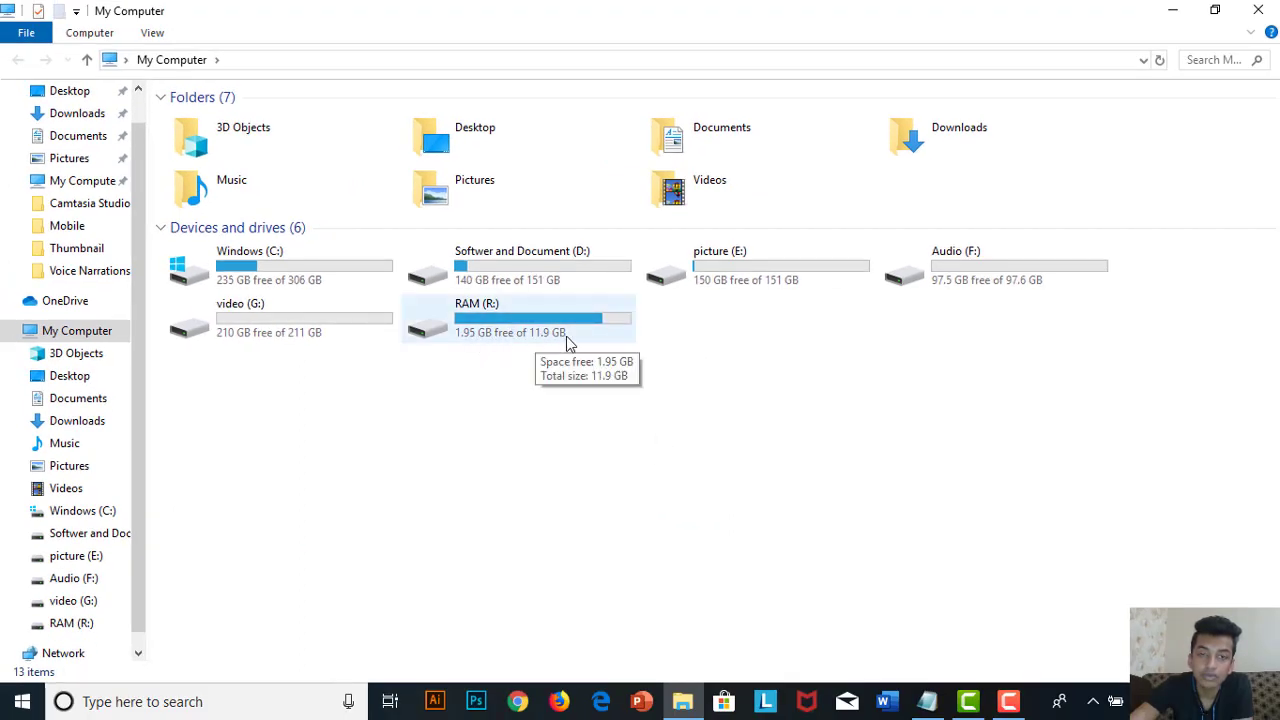
double_click(531, 338)
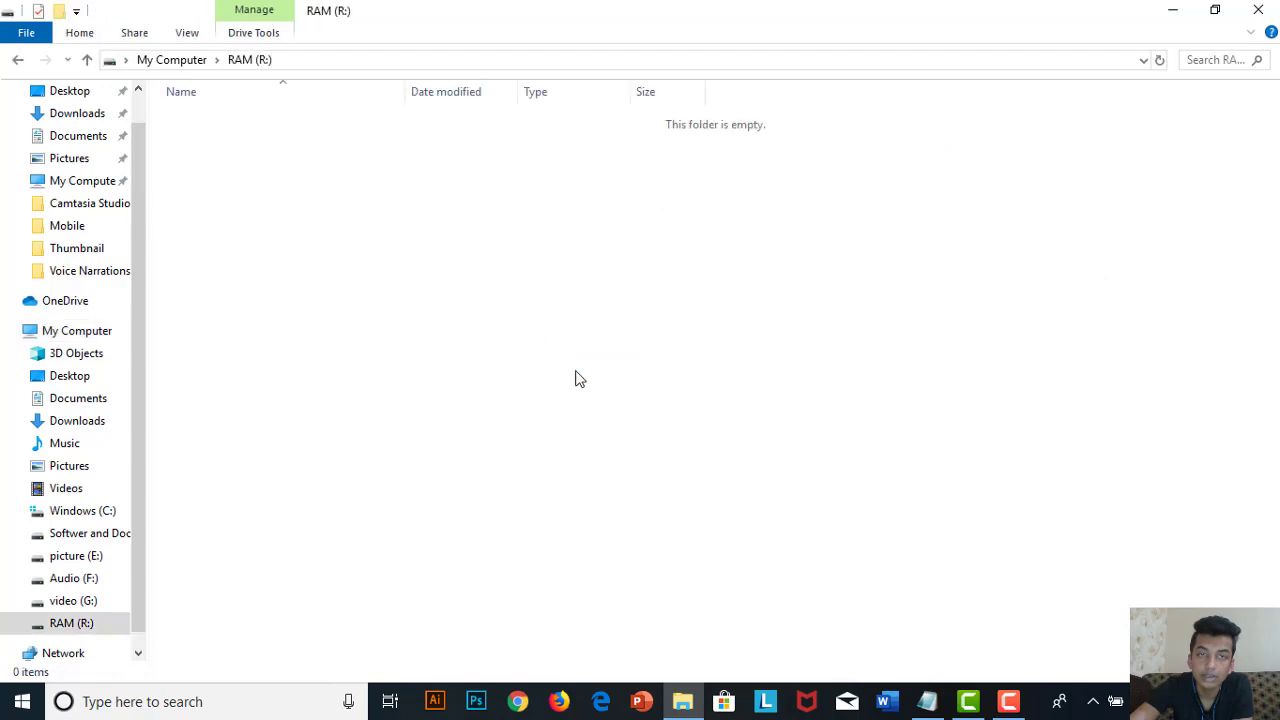